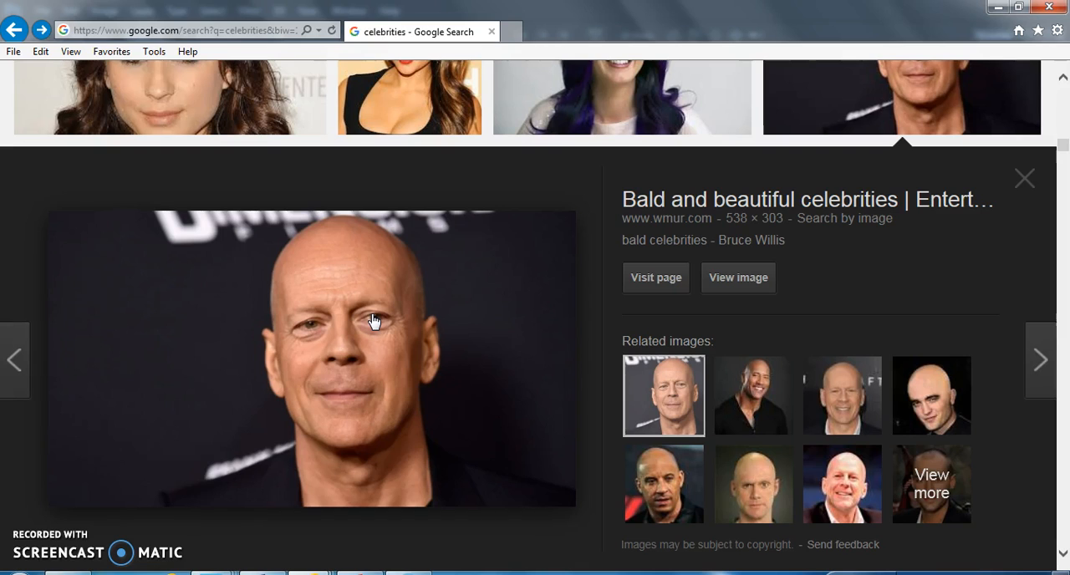
- Save the Bruce Willis picture as a JPEG in the Dream Date Video folder, replacing the existing file
{"action": "right_click", "coordinate": [373, 320]}
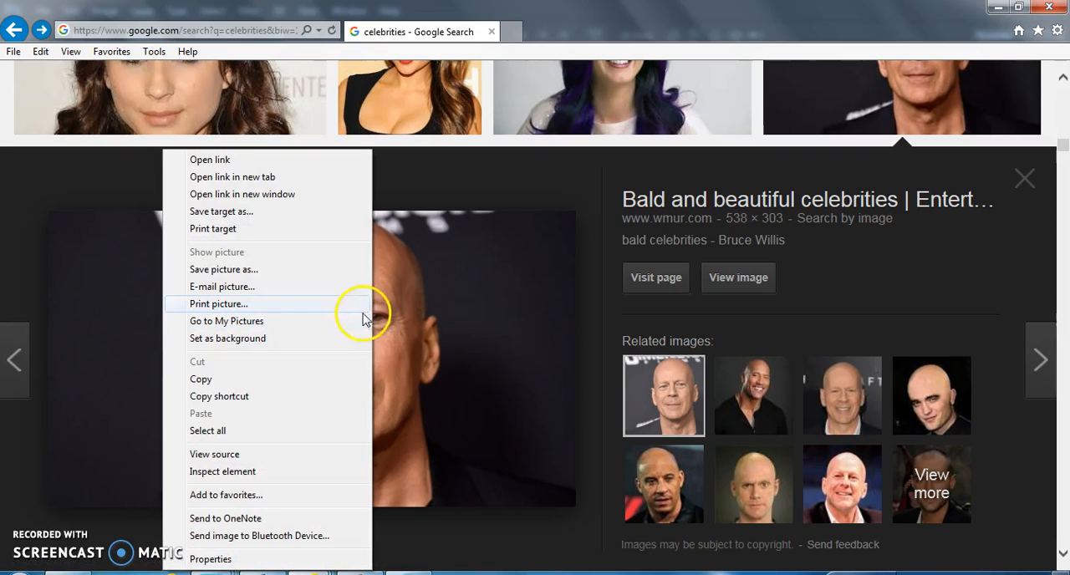
{"action": "left_click", "coordinate": [263, 270]}
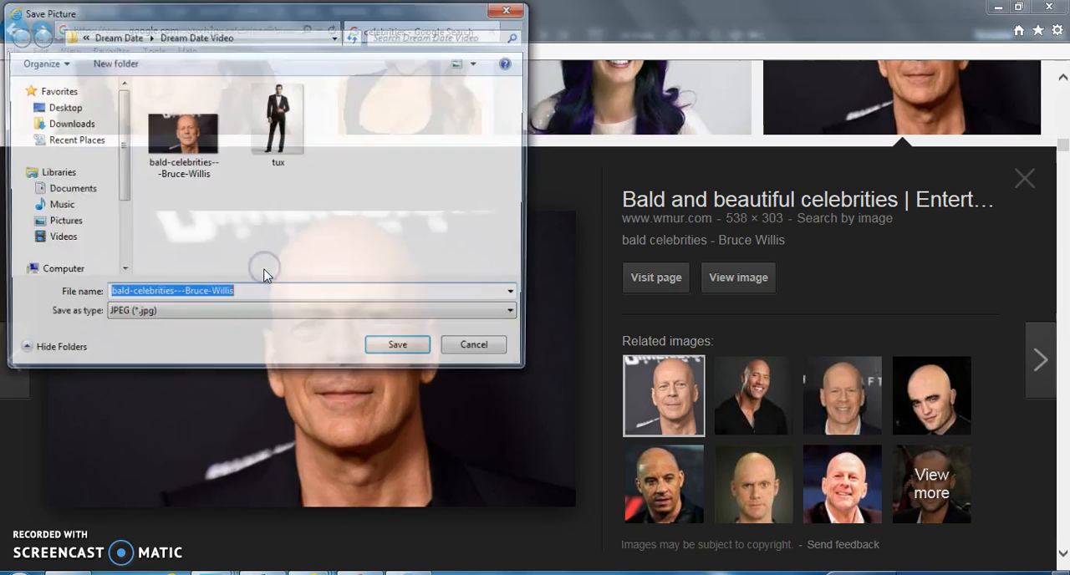
{"action": "left_click", "coordinate": [416, 350]}
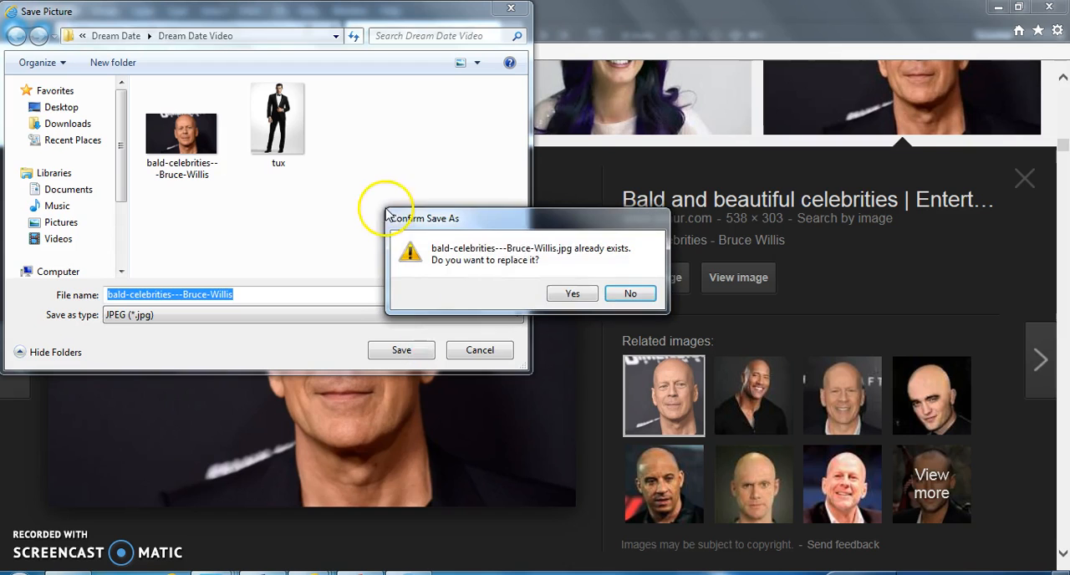
{"action": "left_click", "coordinate": [560, 295]}
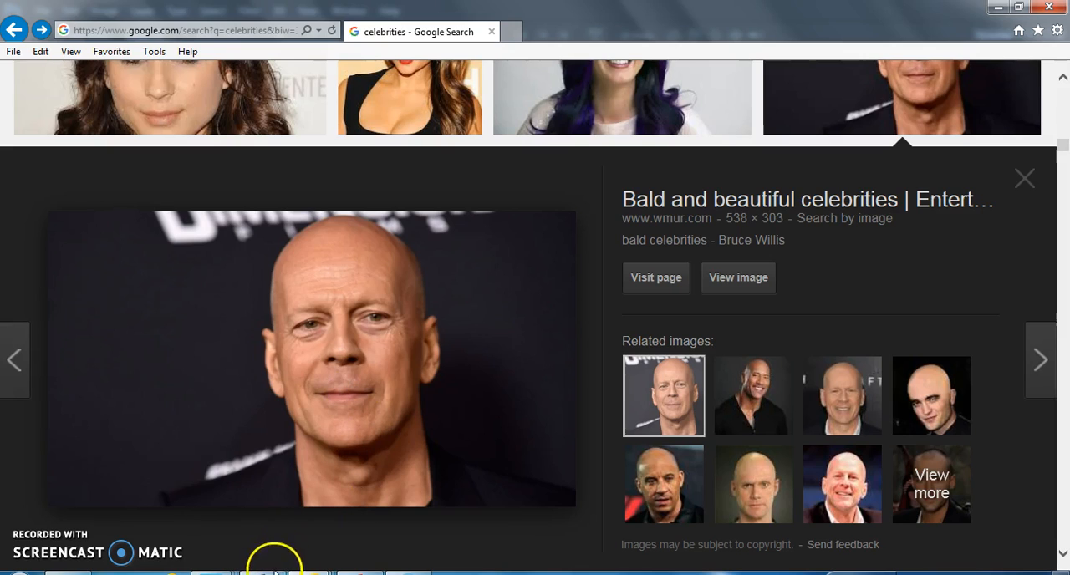
- Switch to the tuxedo rental image search window and copy the enlarged black tuxedo picture
{"action": "mouse_move", "coordinate": [310, 573]}
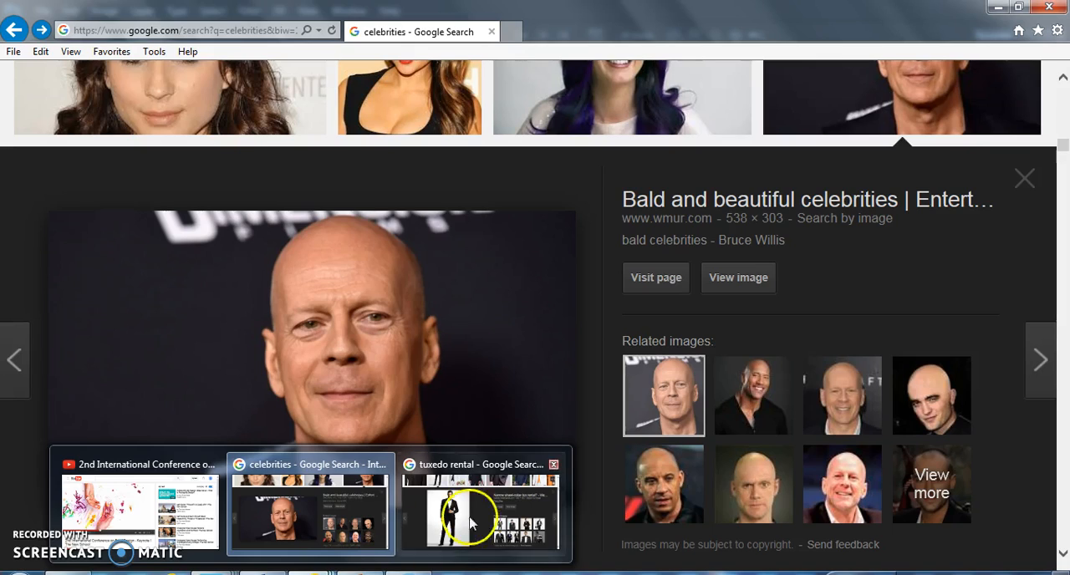
{"action": "left_click", "coordinate": [495, 507]}
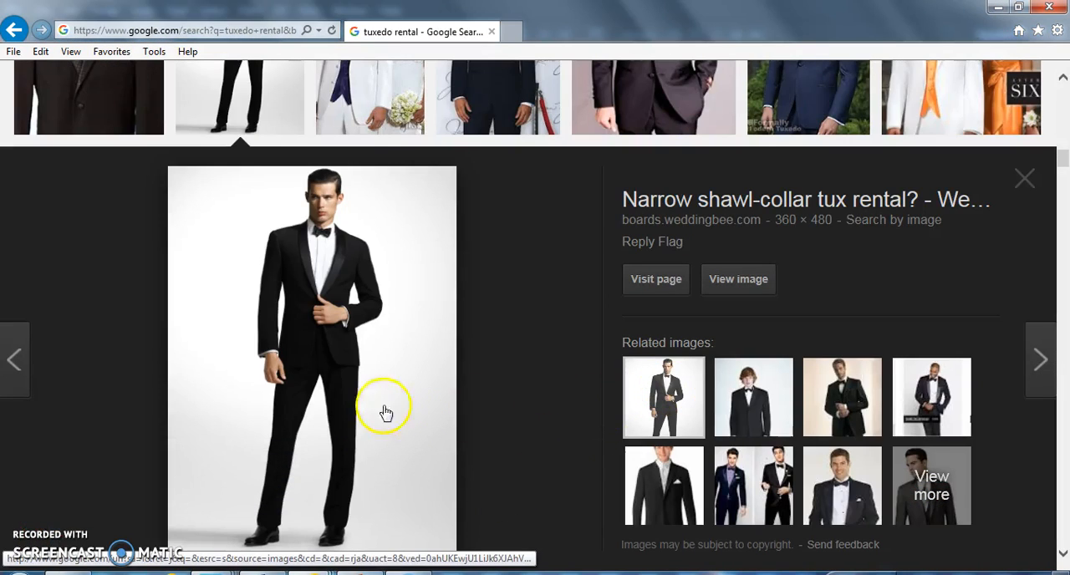
{"action": "right_click", "coordinate": [318, 333]}
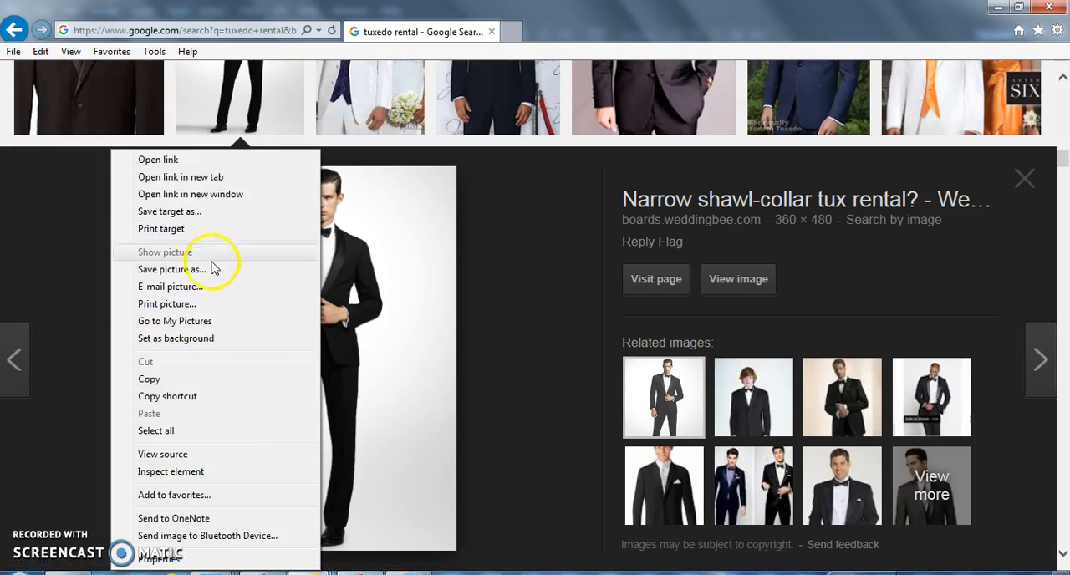
{"action": "left_click", "coordinate": [186, 380]}
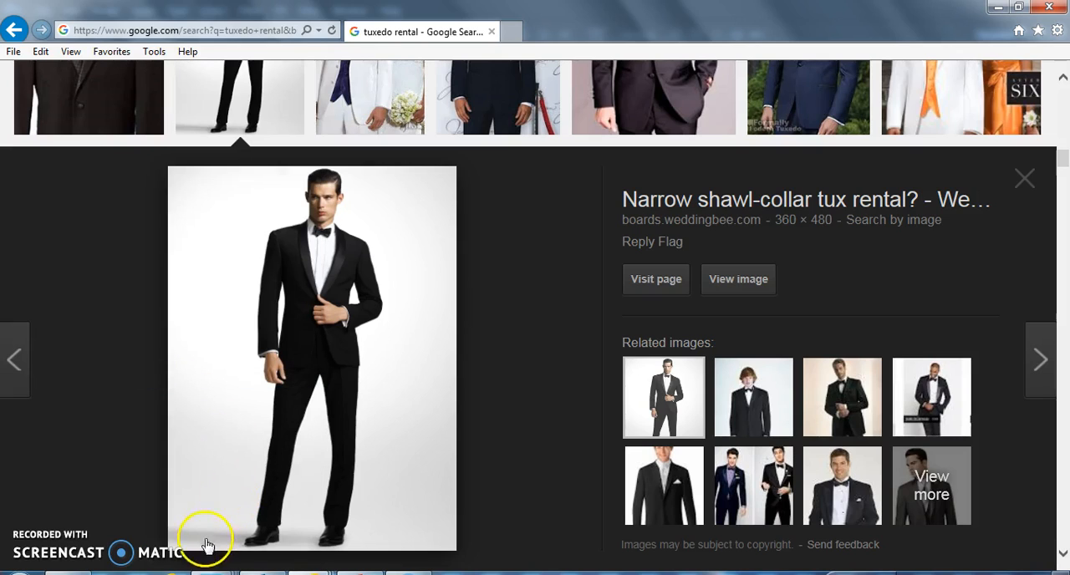
- Switch to Photoshop and create a new 360 × 480 pixel document with the Clipboard preset and a white background
{"action": "mouse_move", "coordinate": [275, 572]}
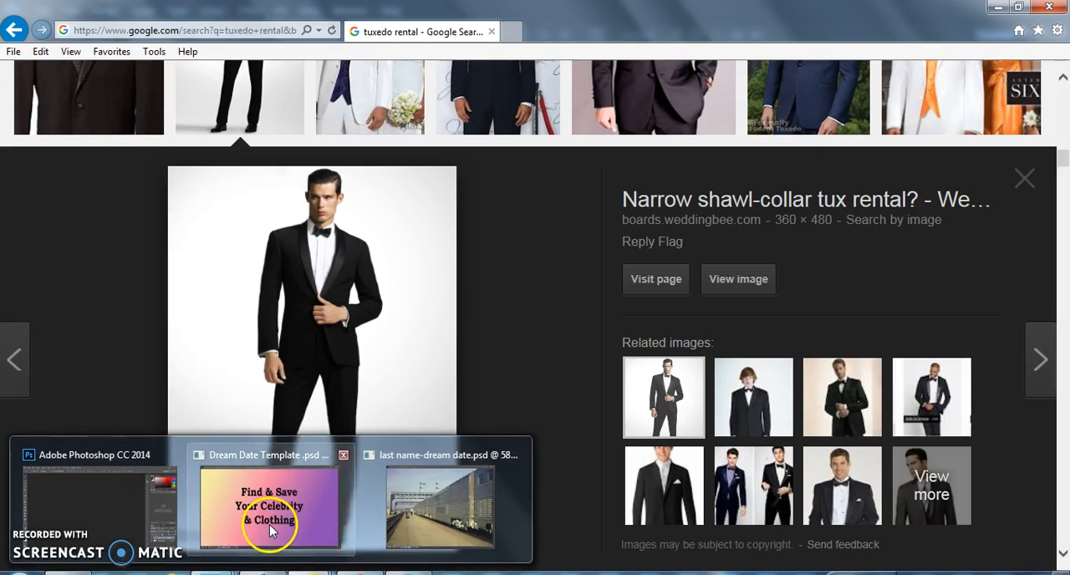
{"action": "left_click", "coordinate": [275, 464]}
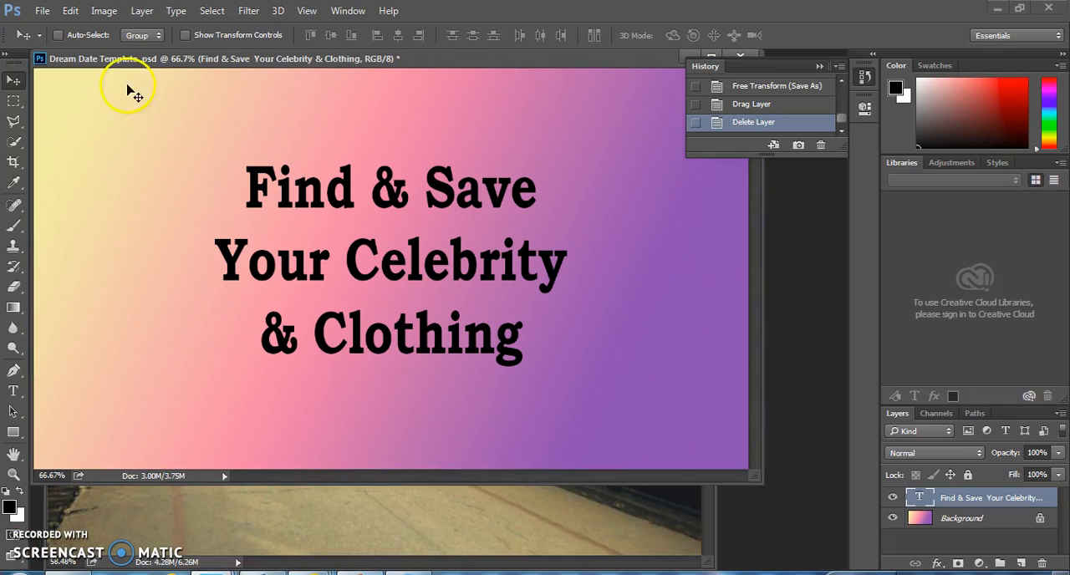
{"action": "left_click", "coordinate": [42, 11]}
{"action": "left_click", "coordinate": [64, 33]}
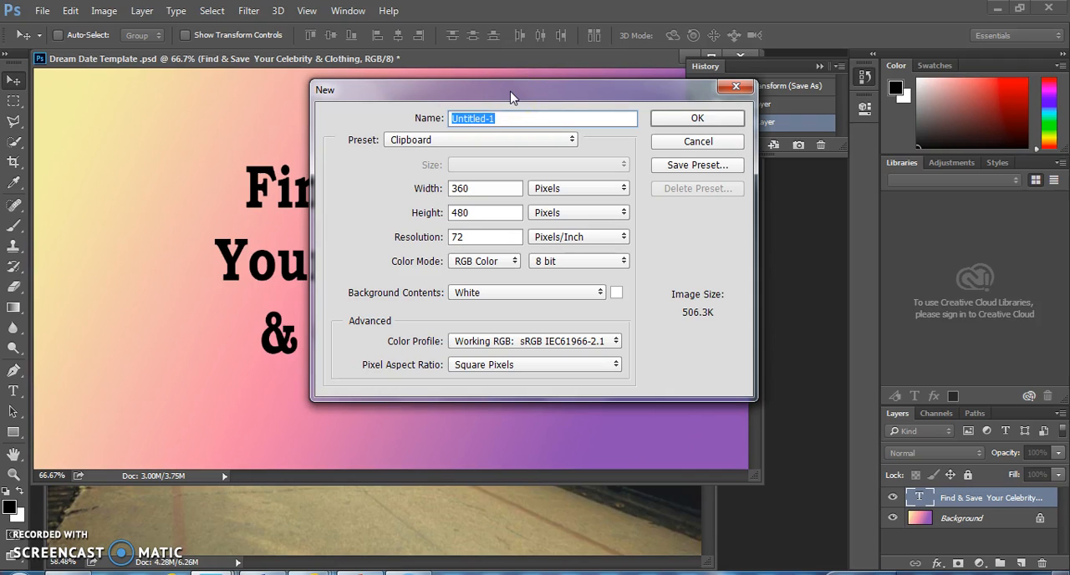
{"action": "key", "text": "Return"}
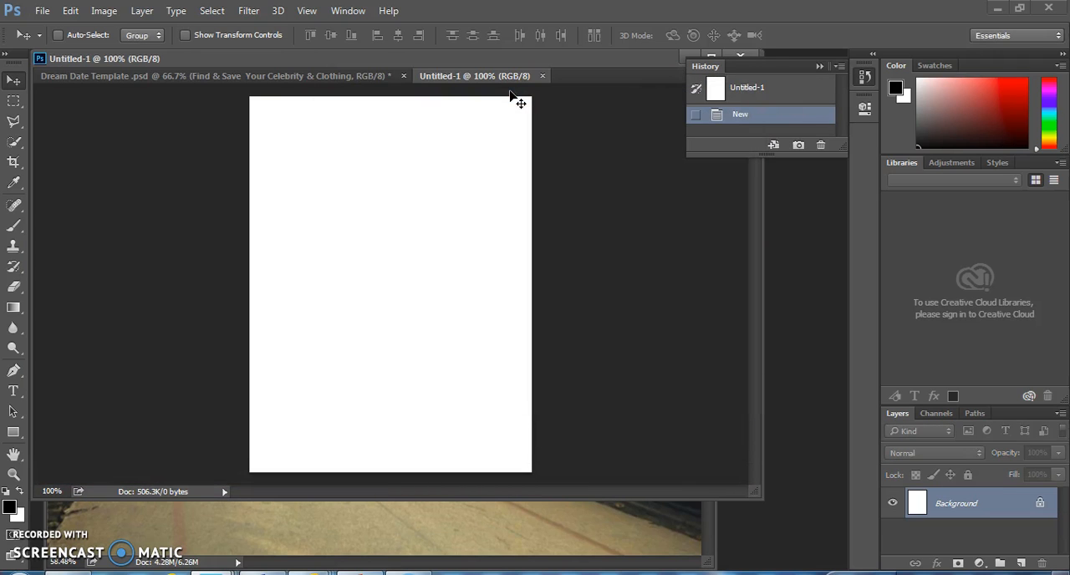
- Paste the tuxedo picture into the new document, then unlock and delete the white Background layer
{"action": "key", "text": "ctrl+v"}
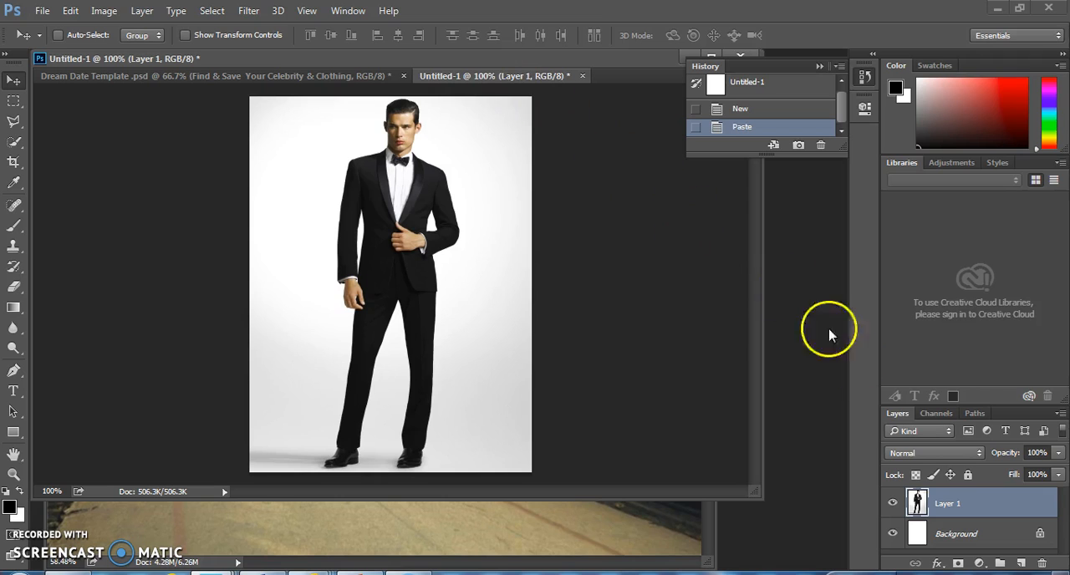
{"action": "left_click", "coordinate": [1040, 534]}
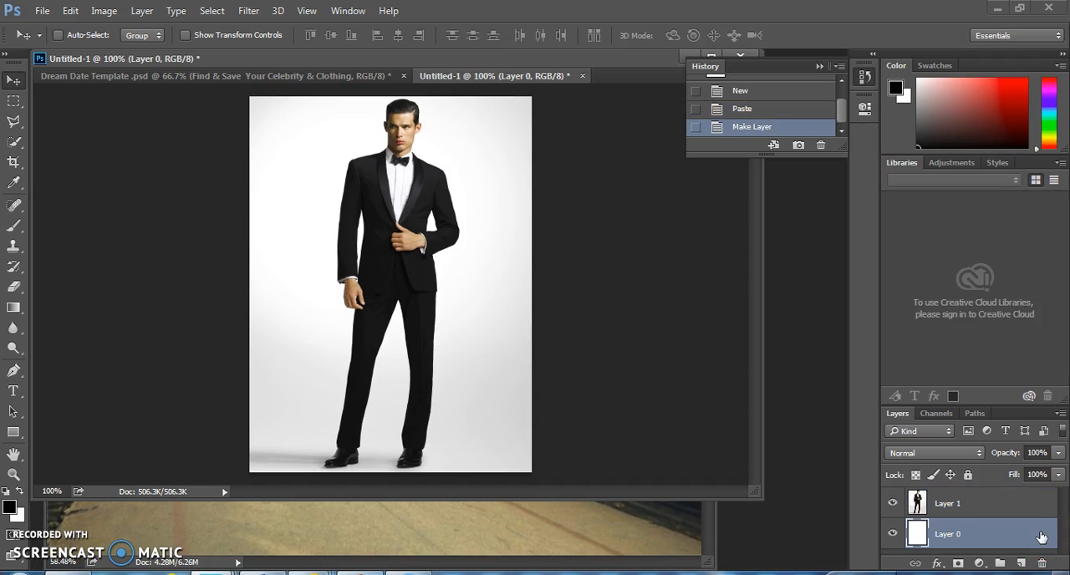
{"action": "key", "text": "Delete"}
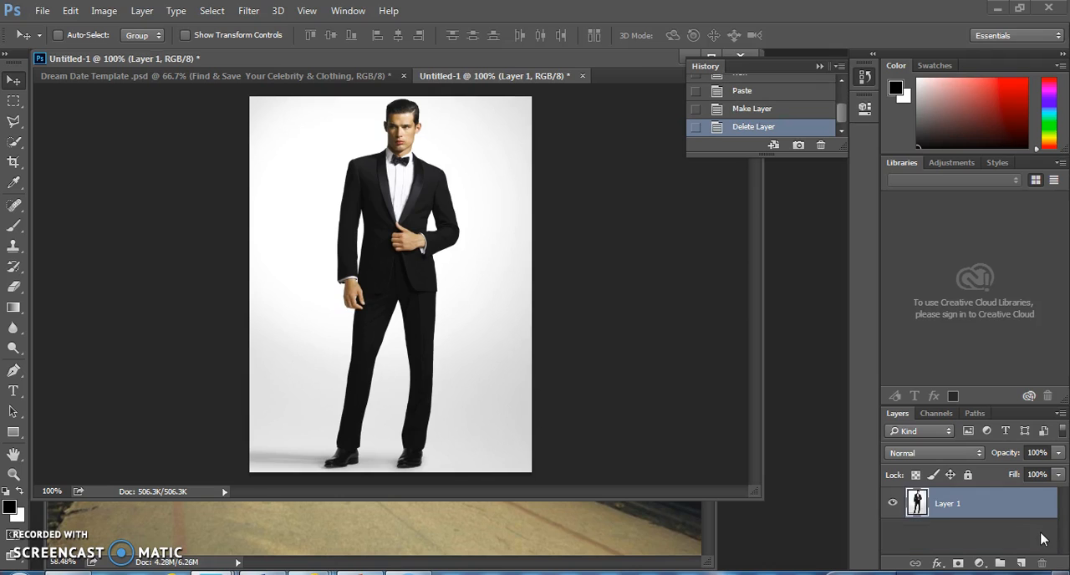
- Detach the tuxedo document into its own window beside the train station document, and minimize the Dream Date Template document
{"action": "left_click_drag", "start_coordinate": [990, 506], "coordinate": [566, 142]}
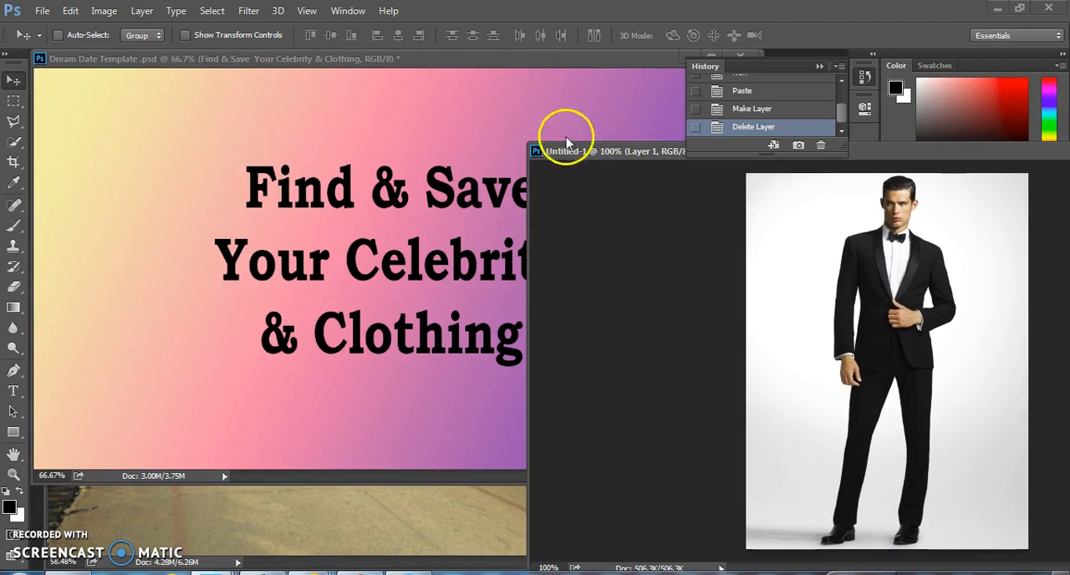
{"action": "left_click", "coordinate": [696, 57]}
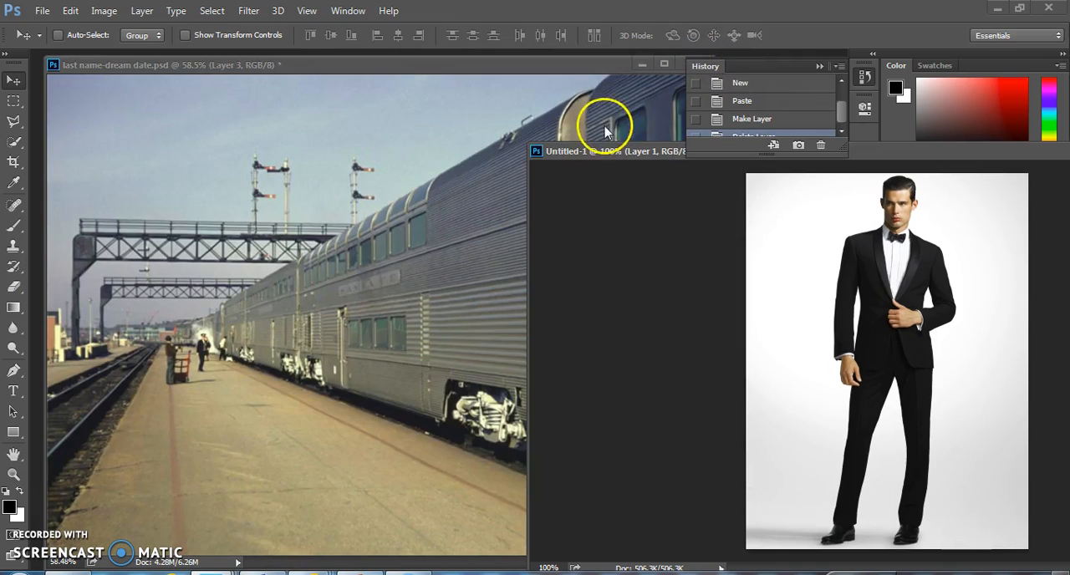
{"action": "left_click_drag", "start_coordinate": [604, 153], "coordinate": [461, 153]}
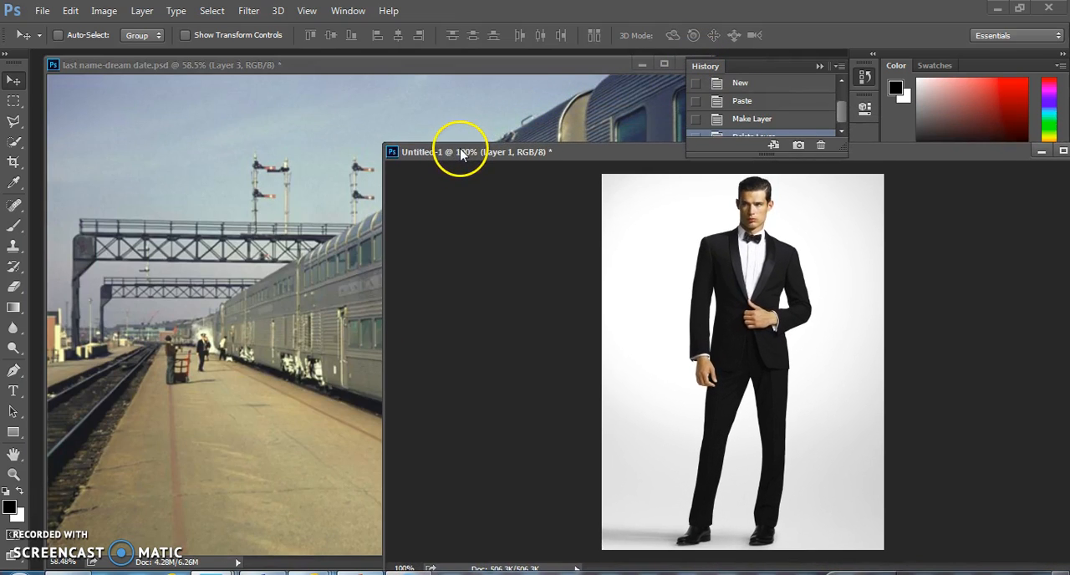
- Select the white background around the man in the tuxedo with the Quick Selection tool
{"action": "left_click", "coordinate": [13, 122]}
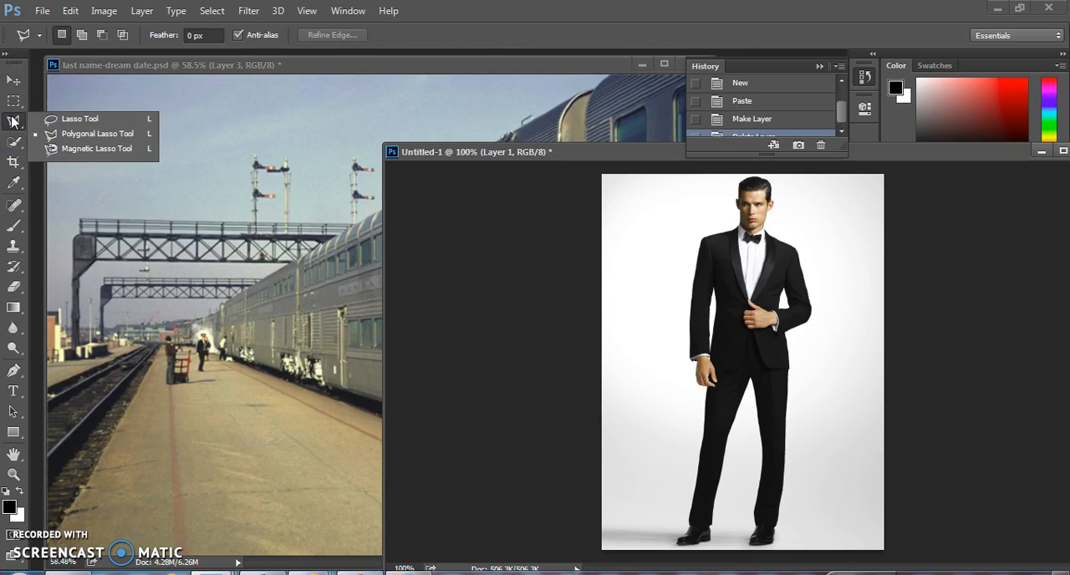
{"action": "left_click", "coordinate": [82, 148]}
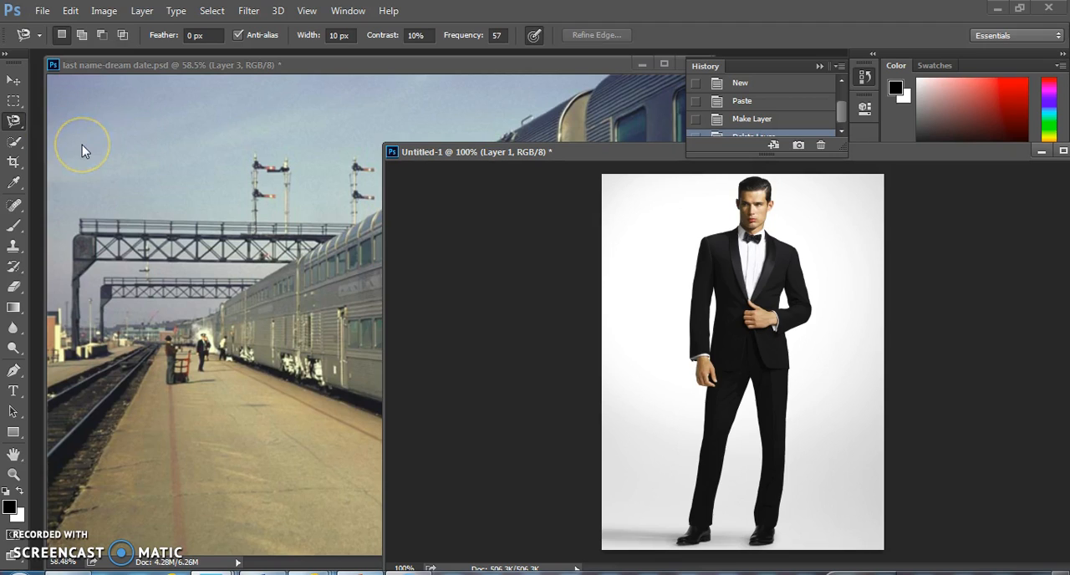
{"action": "left_click", "coordinate": [17, 146]}
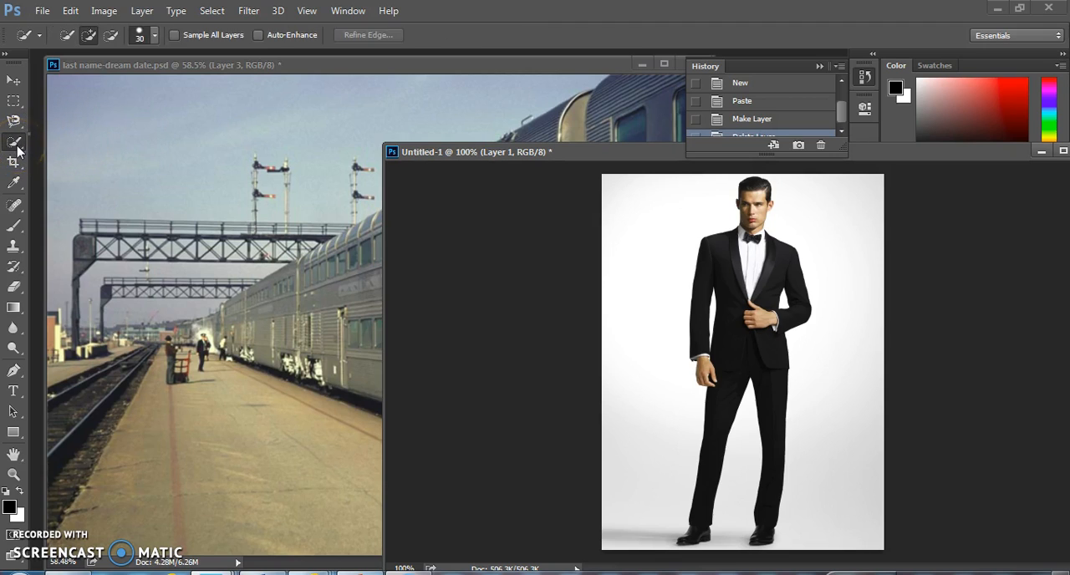
{"action": "left_click", "coordinate": [17, 146]}
{"action": "left_click", "coordinate": [64, 140]}
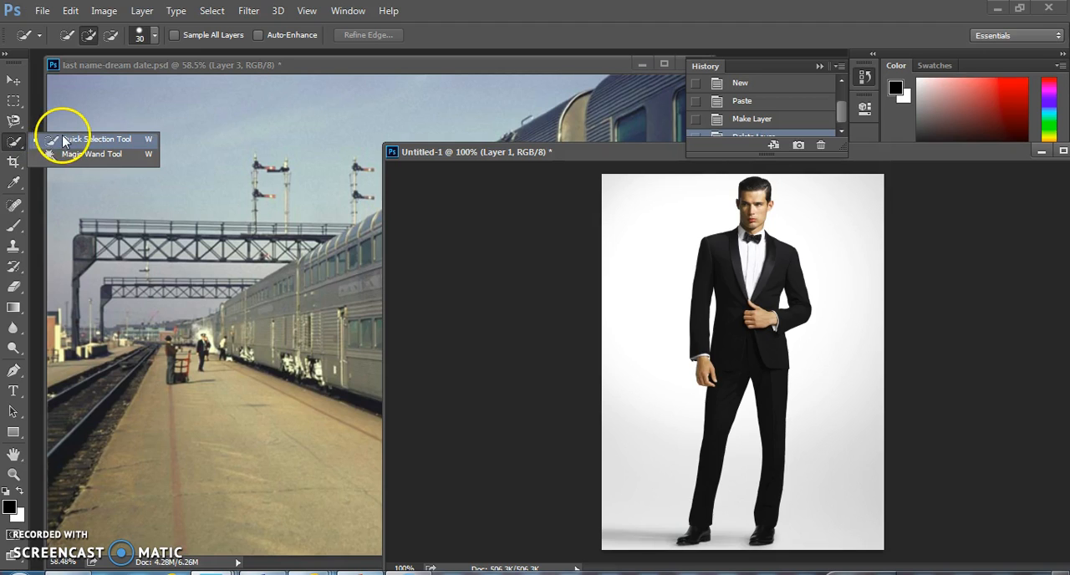
{"action": "right_click", "coordinate": [64, 140]}
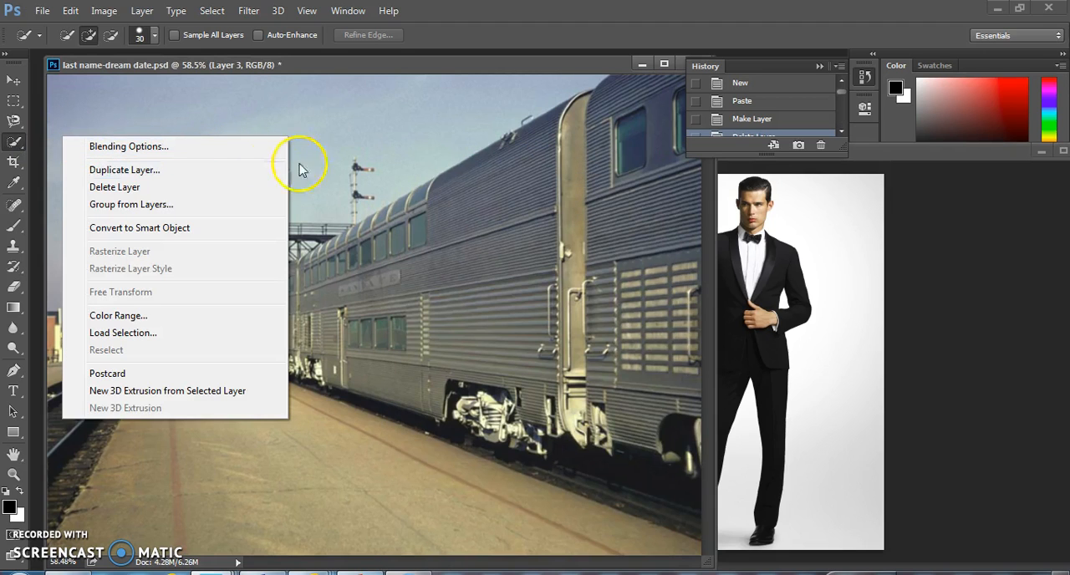
{"action": "left_click", "coordinate": [823, 173]}
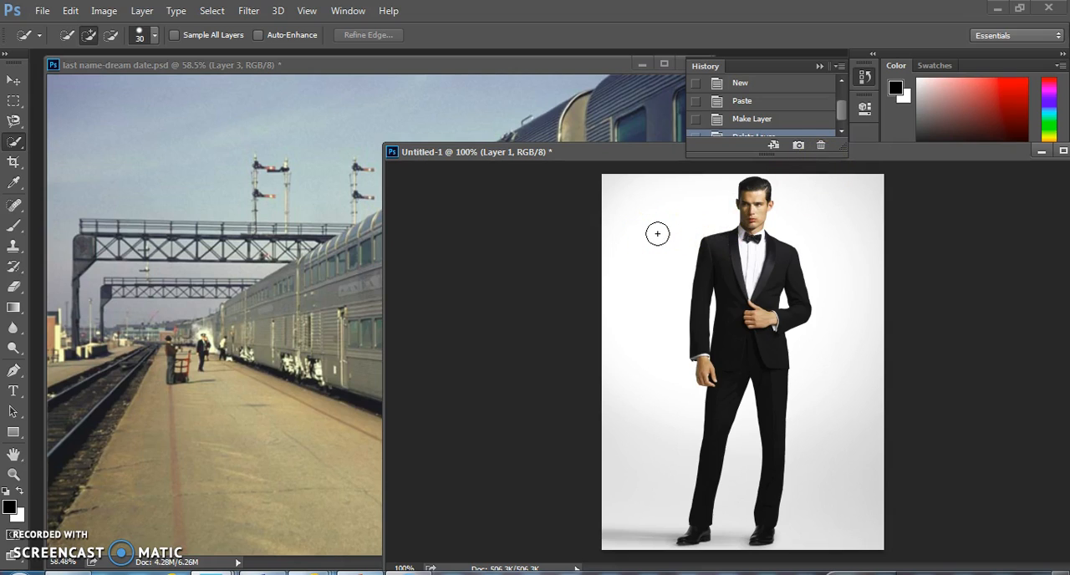
{"action": "left_click", "coordinate": [667, 408]}
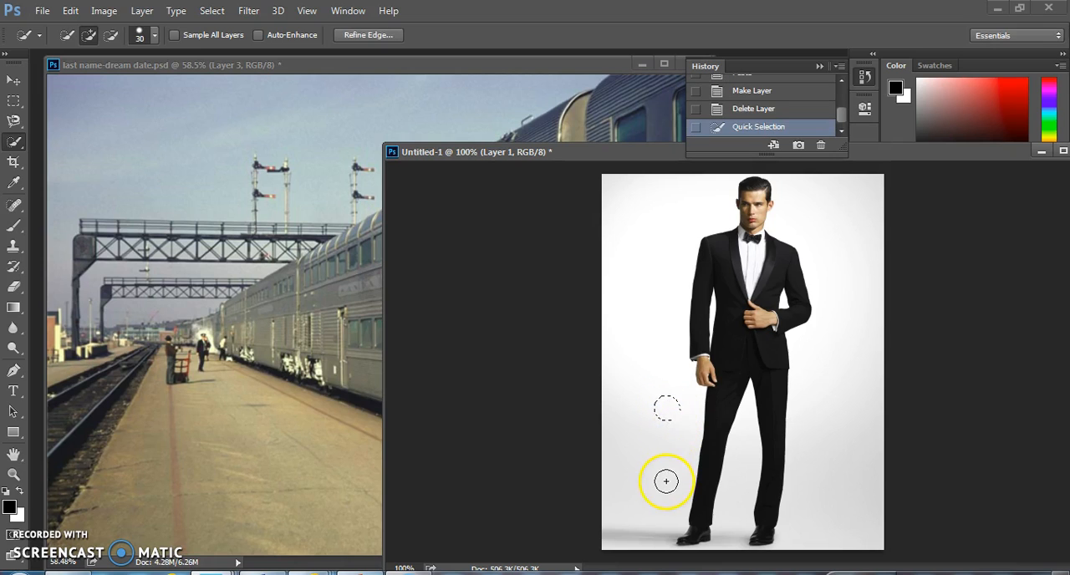
{"action": "left_click", "coordinate": [663, 439]}
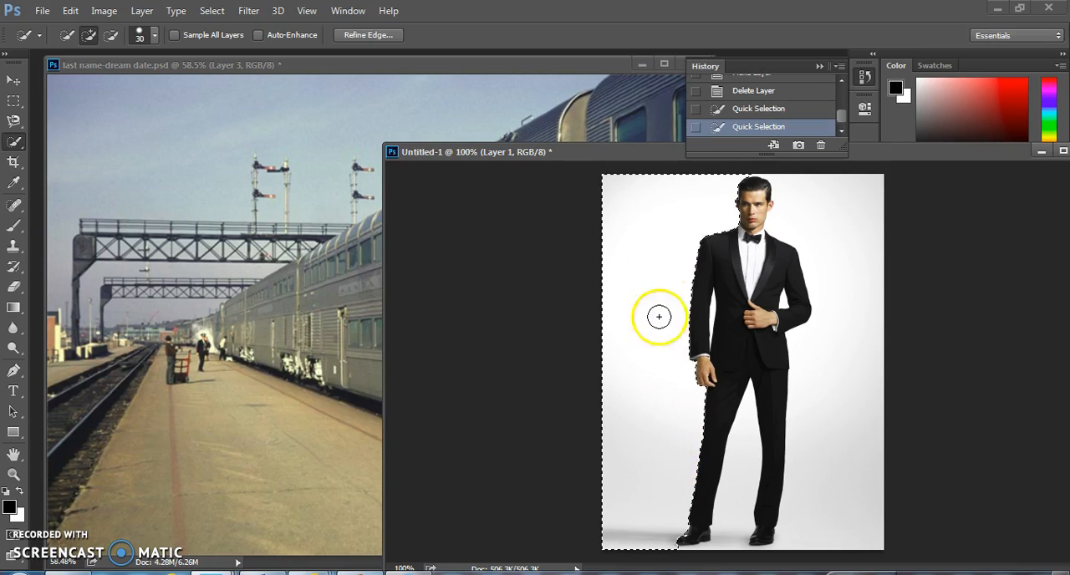
{"action": "left_click", "coordinate": [832, 218]}
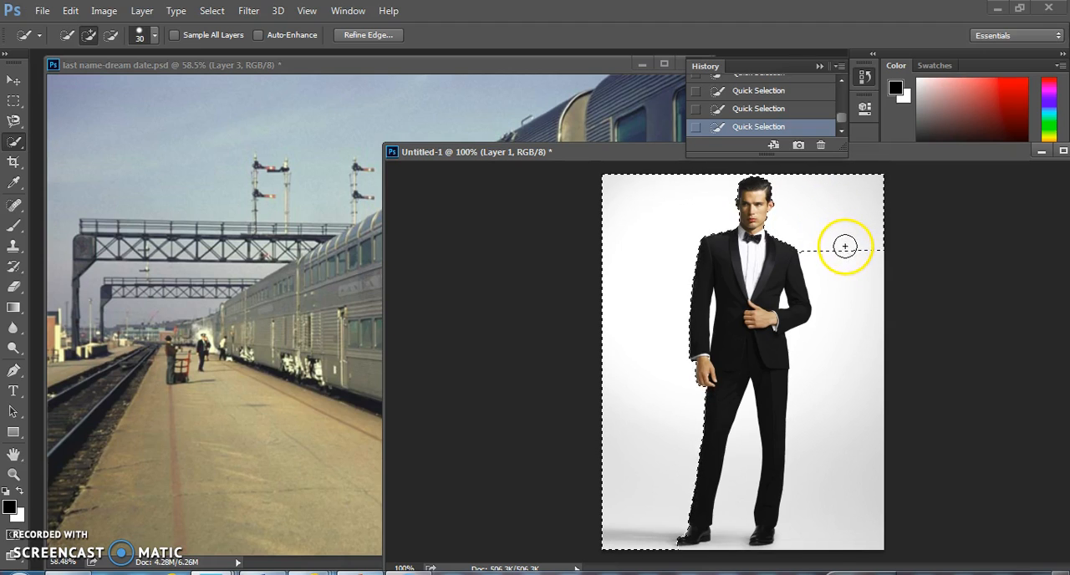
{"action": "right_click", "coordinate": [844, 238]}
{"action": "left_click", "coordinate": [854, 267]}
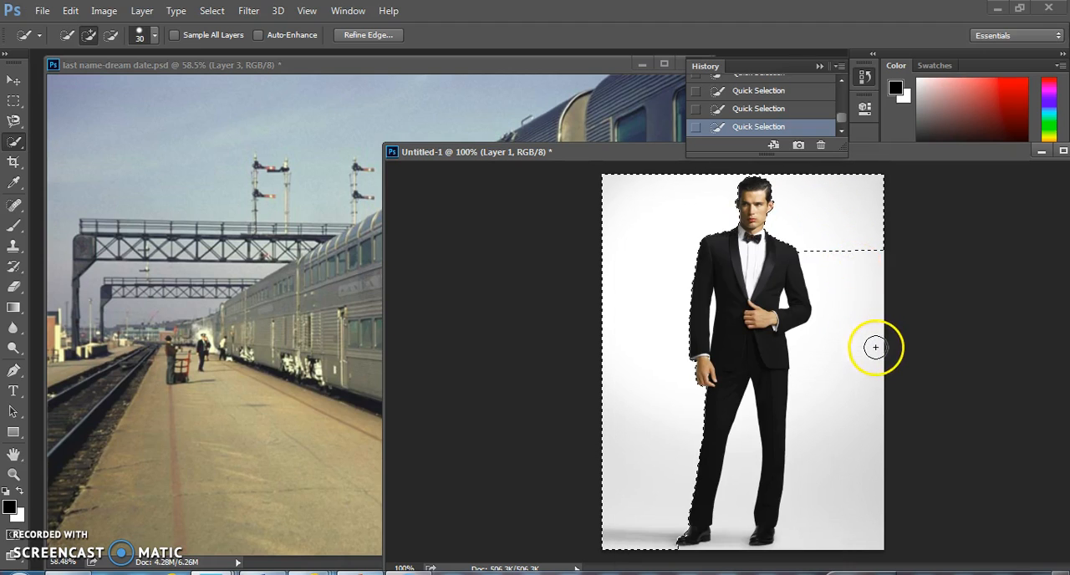
{"action": "left_click", "coordinate": [858, 268]}
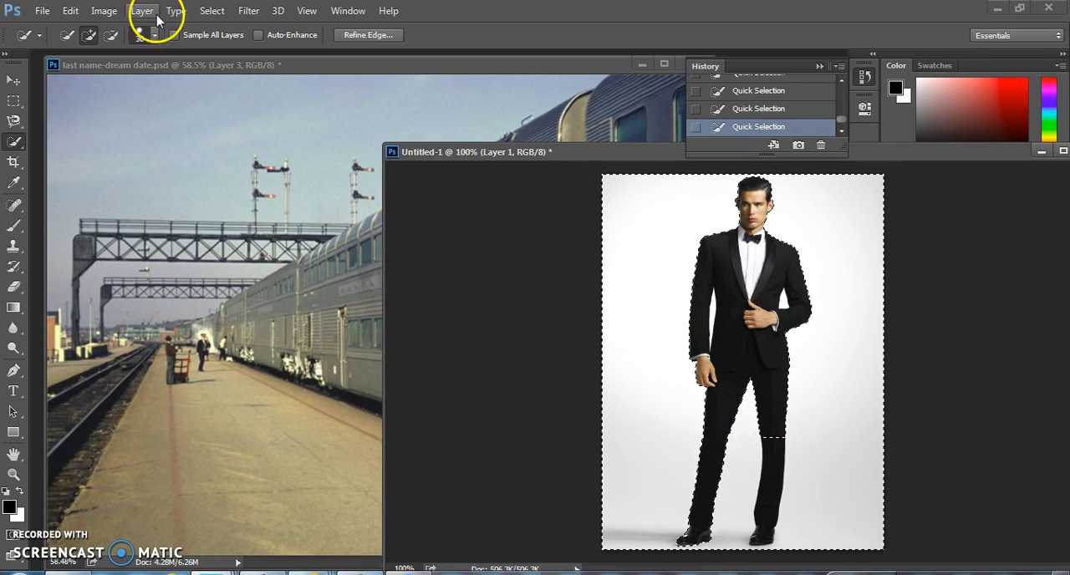
- Subtract the man's wrongly included lower trouser leg from the background selection
{"action": "left_click", "coordinate": [108, 38]}
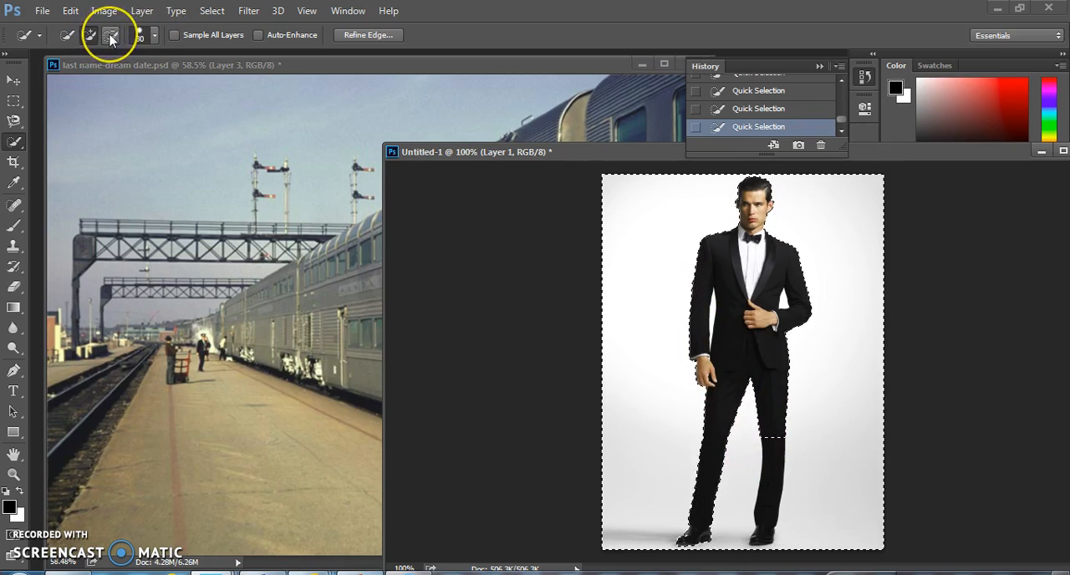
{"action": "left_click", "coordinate": [598, 392]}
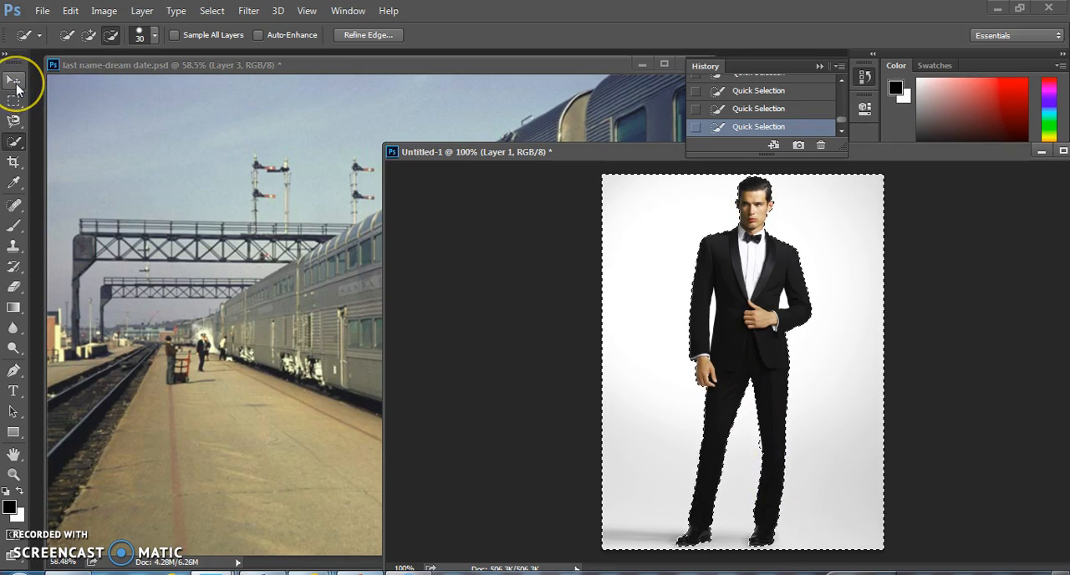
- Try to move the tuxedo picture into the train station document, delete the copied layer and return to the tuxedo document
{"action": "left_click", "coordinate": [15, 84]}
{"action": "left_click", "coordinate": [730, 294]}
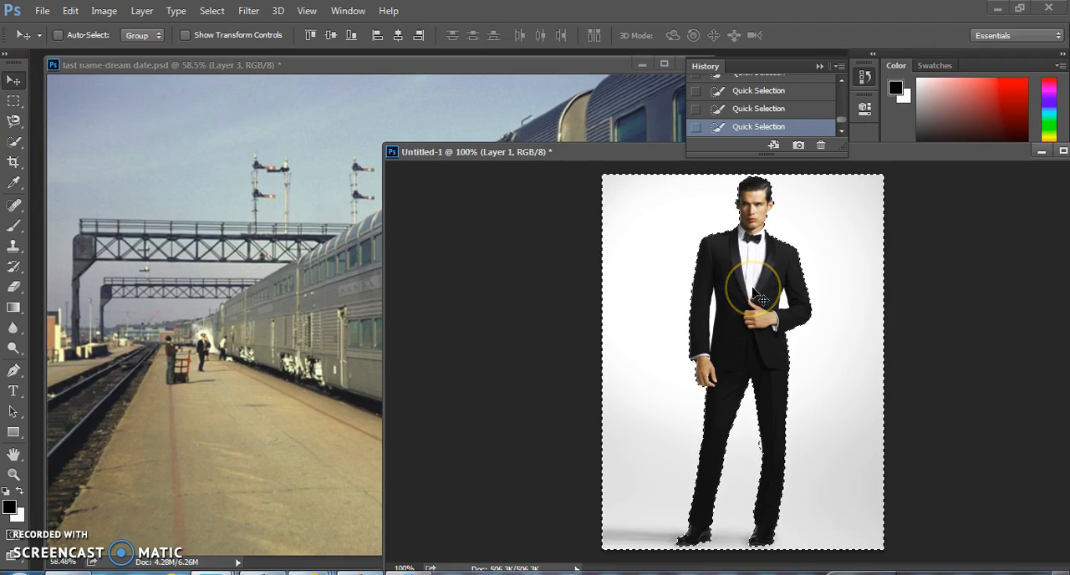
{"action": "left_click_drag", "start_coordinate": [677, 278], "coordinate": [227, 211]}
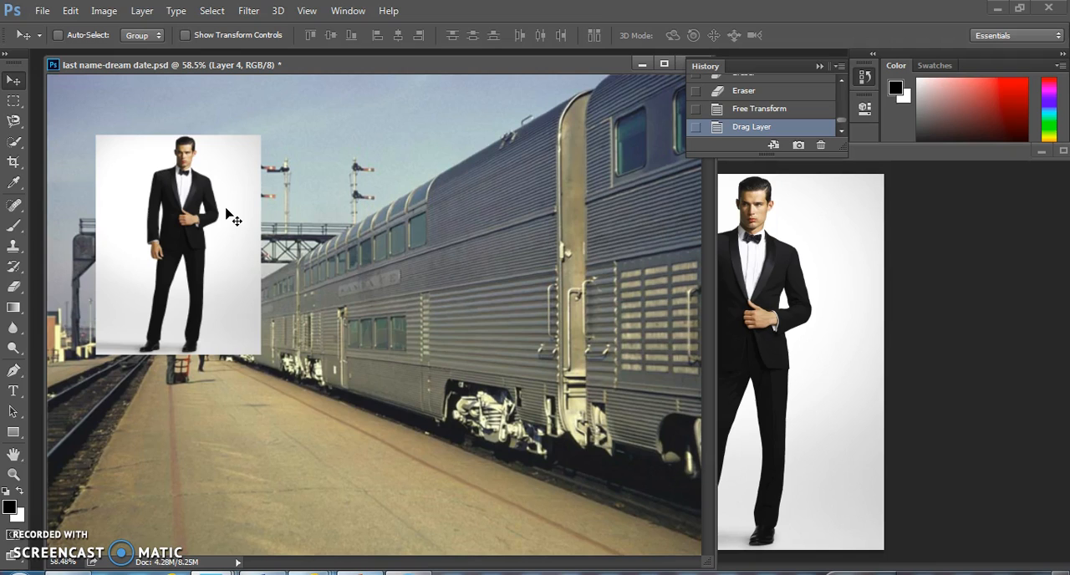
{"action": "key", "text": "Delete"}
{"action": "left_click", "coordinate": [238, 227]}
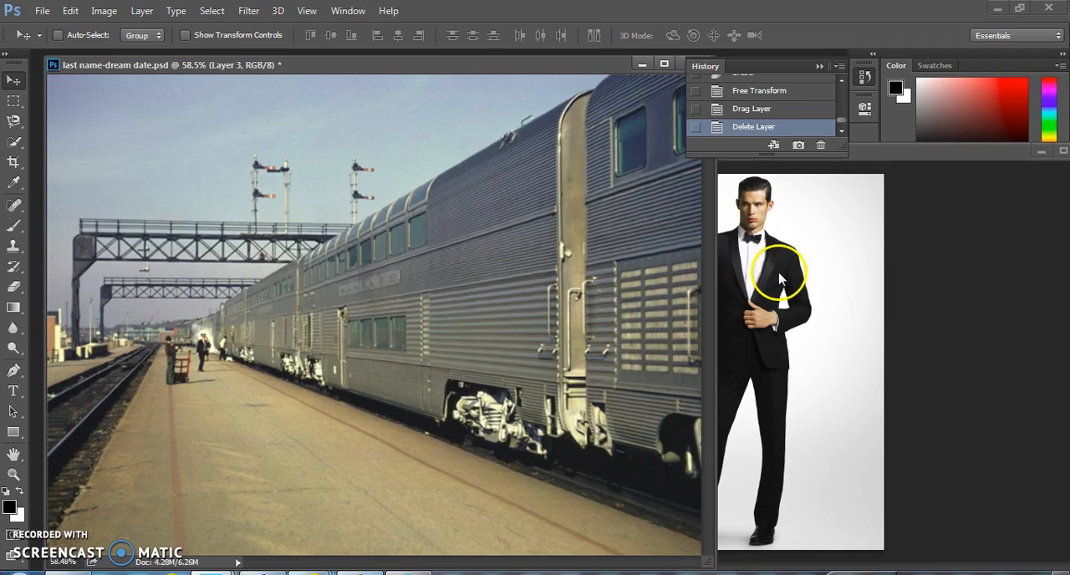
{"action": "left_click", "coordinate": [832, 243]}
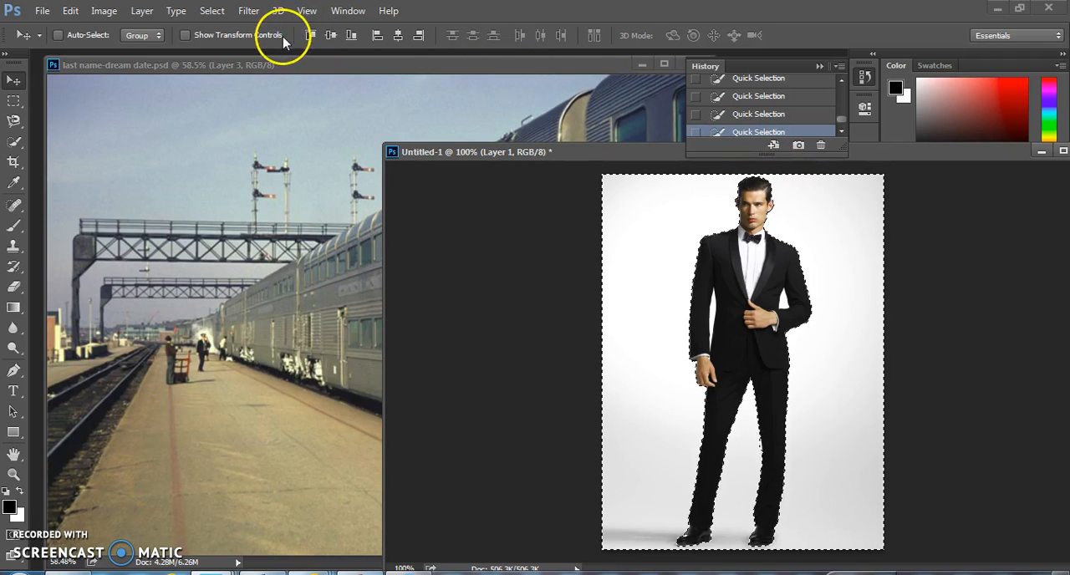
- Invert the background selection to select the man in the tuxedo and feather its edge by 9.7 px with Refine Edge
{"action": "left_click", "coordinate": [209, 10]}
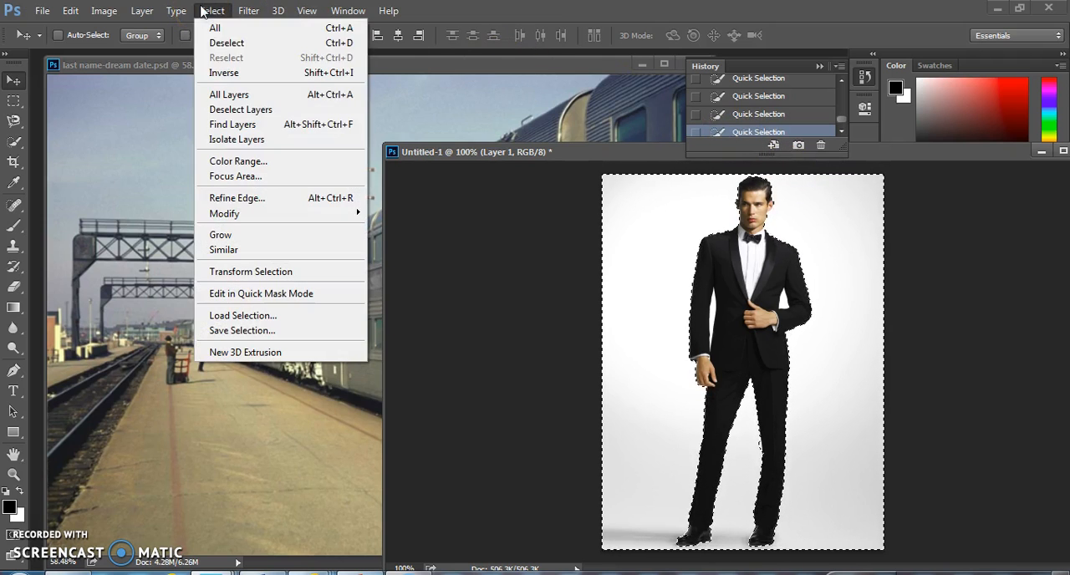
{"action": "left_click", "coordinate": [233, 73]}
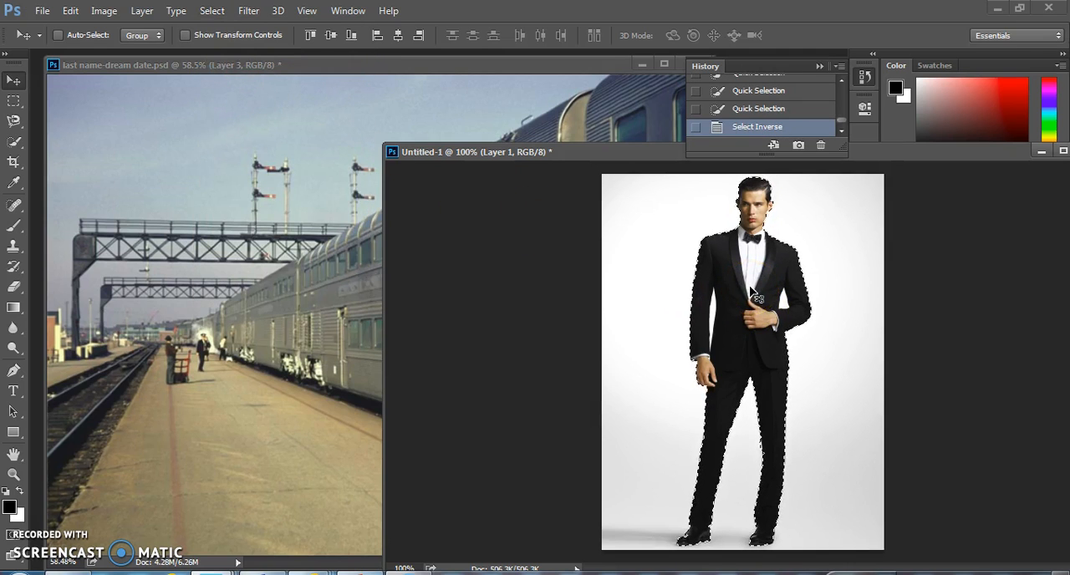
{"action": "left_click", "coordinate": [213, 10]}
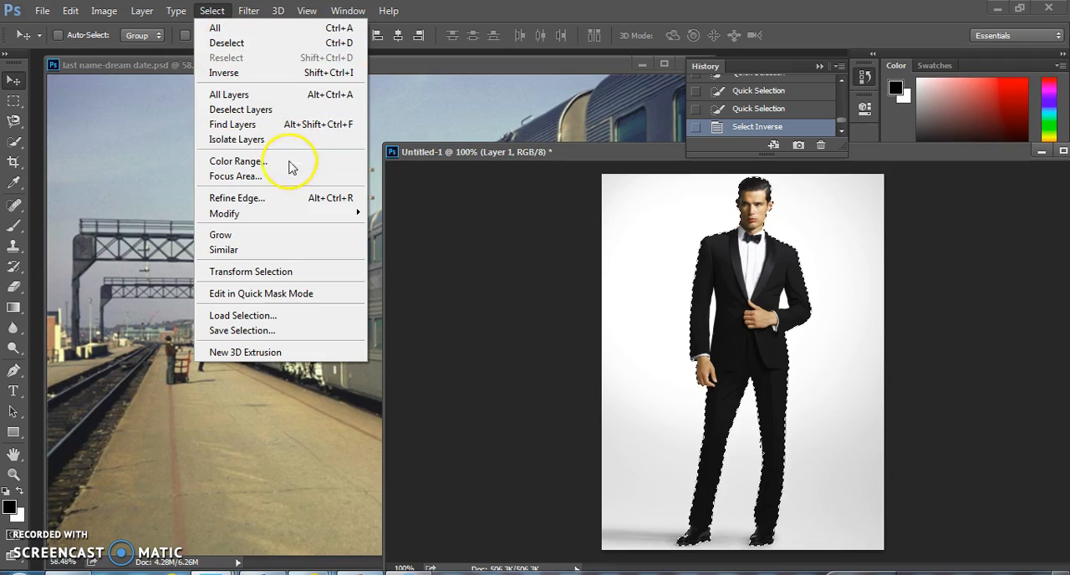
{"action": "left_click", "coordinate": [272, 198]}
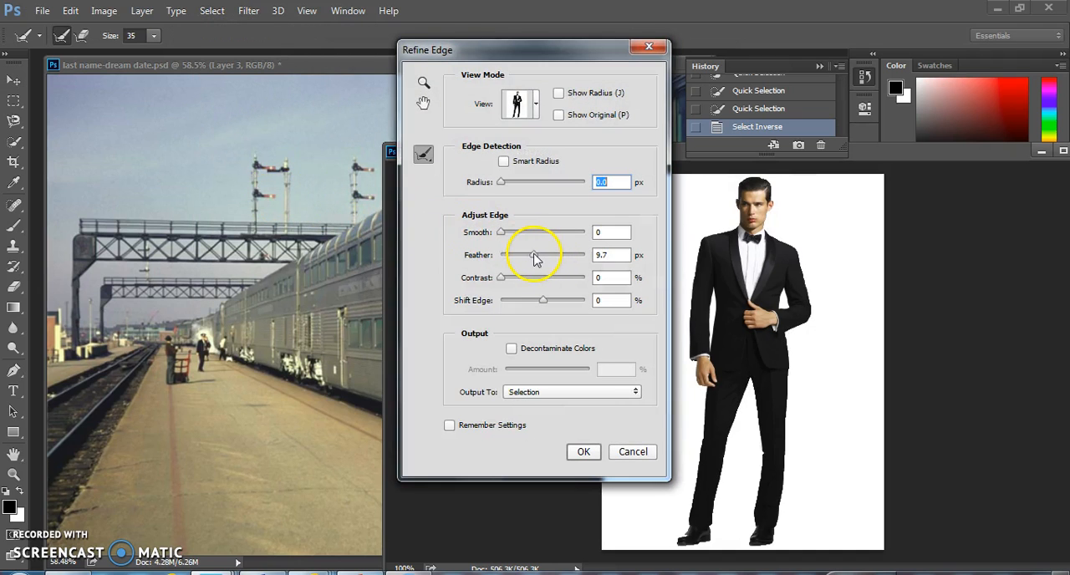
{"action": "left_click_drag", "start_coordinate": [535, 259], "coordinate": [539, 252]}
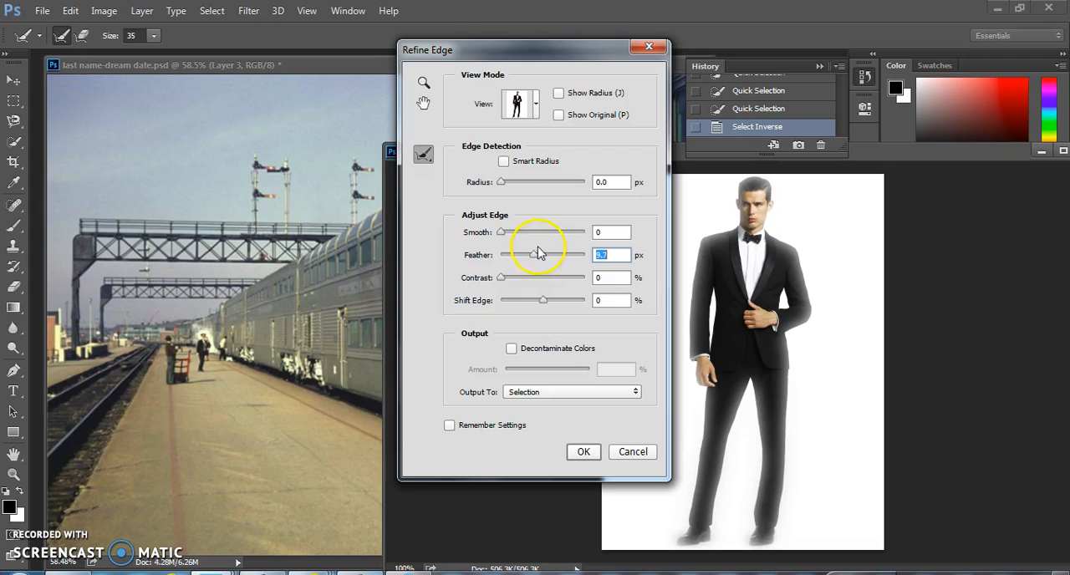
{"action": "left_click", "coordinate": [584, 452]}
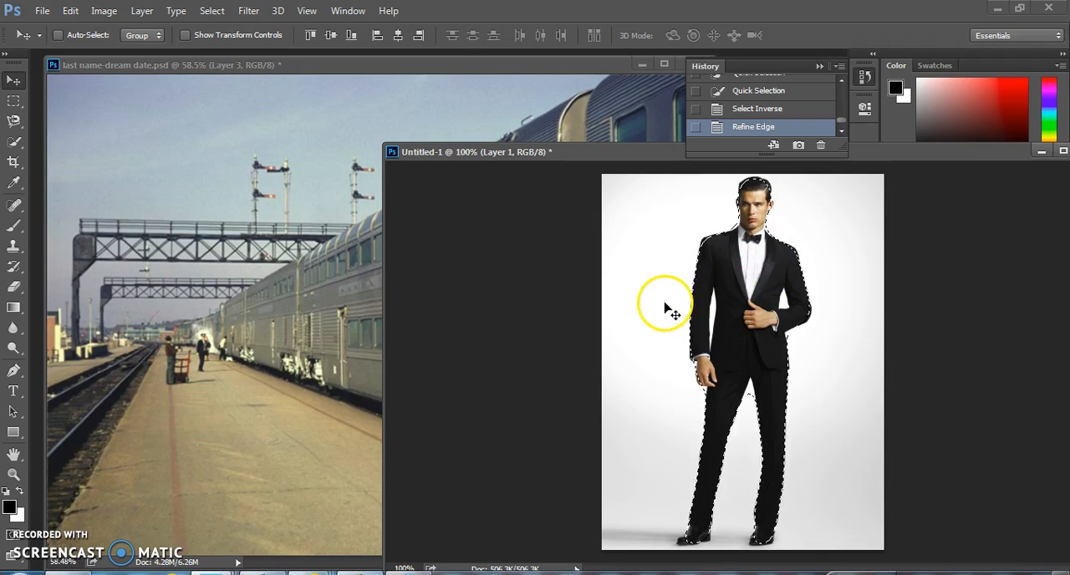
- Move the selected man in the tuxedo into the train station document and position him on the platform beside the train
{"action": "right_click", "coordinate": [738, 272]}
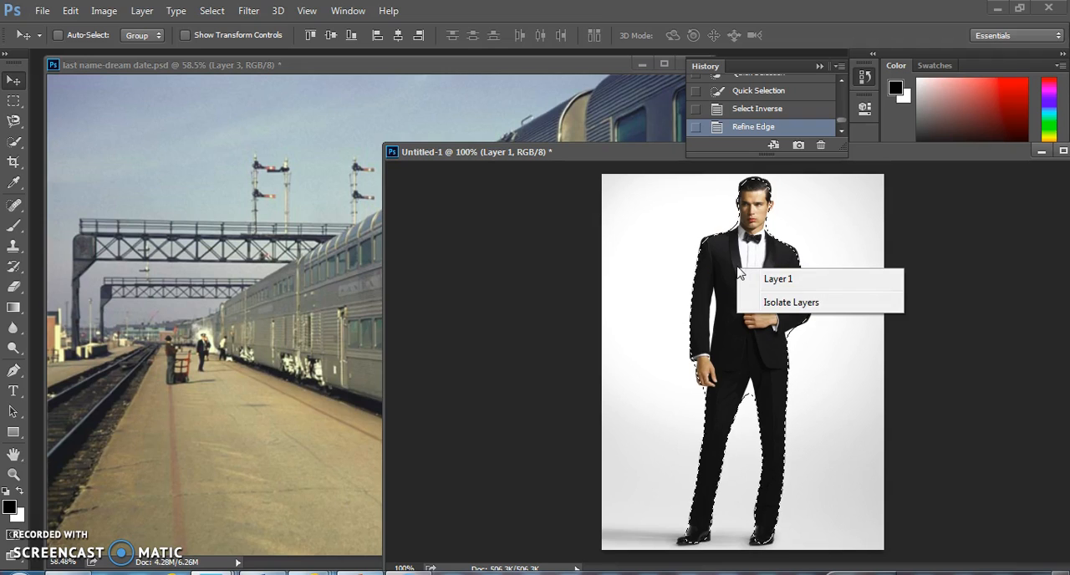
{"action": "left_click", "coordinate": [740, 233]}
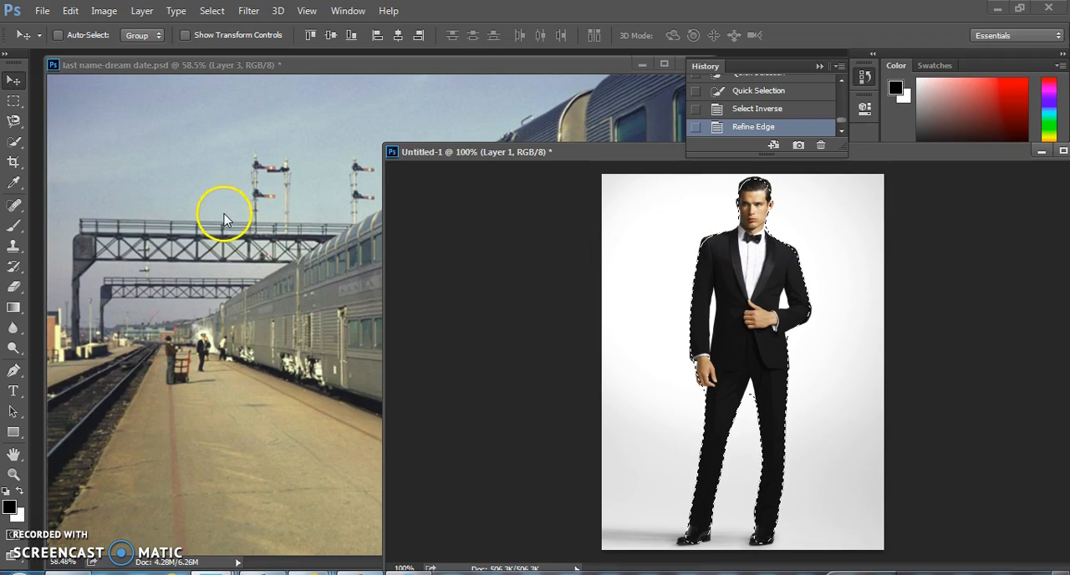
{"action": "left_click_drag", "start_coordinate": [788, 328], "coordinate": [413, 426]}
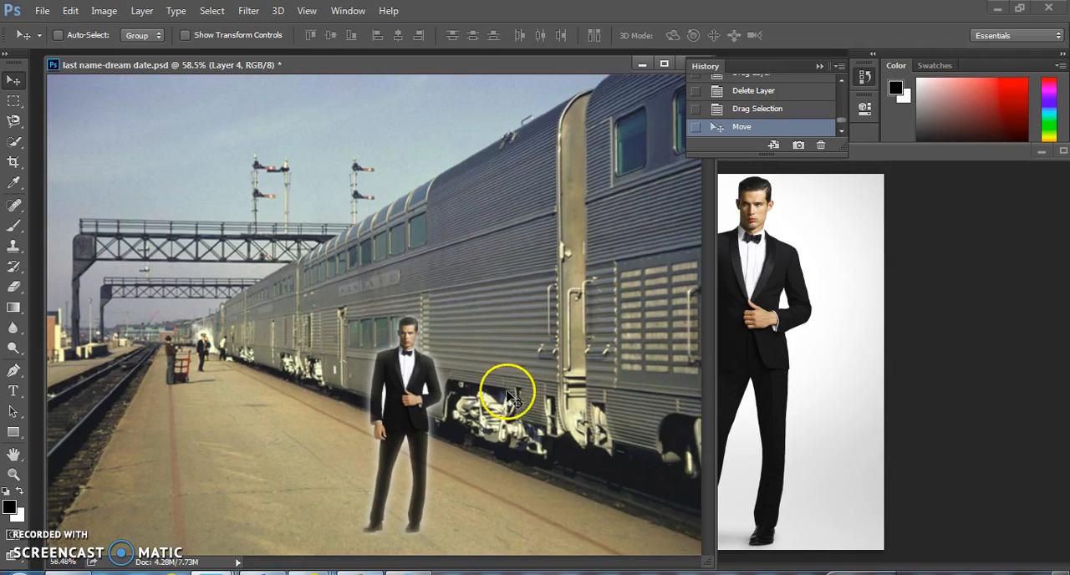
{"action": "left_click_drag", "start_coordinate": [422, 376], "coordinate": [429, 354]}
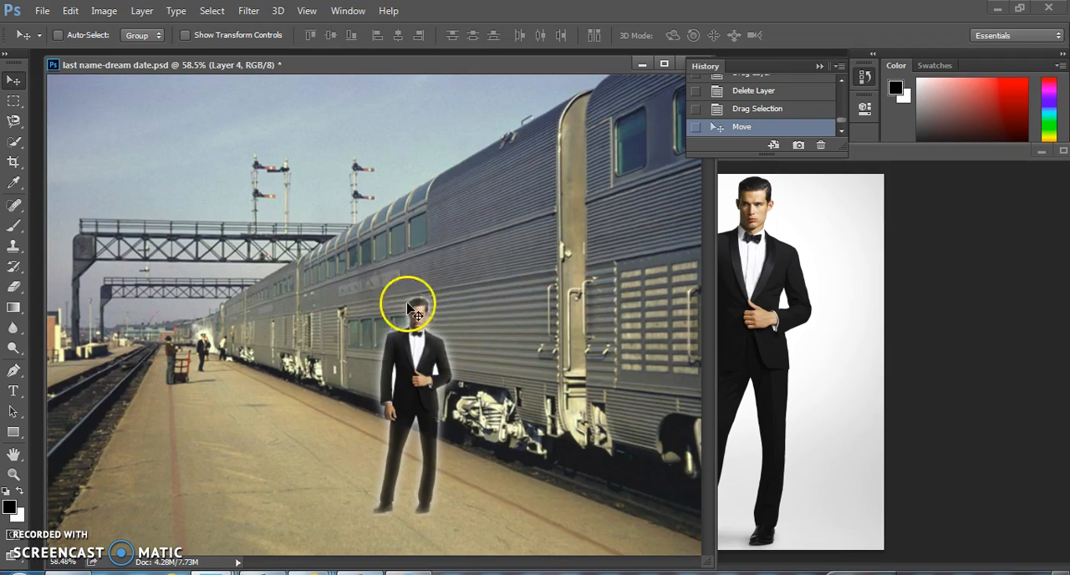
- Open the bald-celebrities---Bruce-Willis picture and detach it into its own window beside the train station document
{"action": "left_click", "coordinate": [41, 10]}
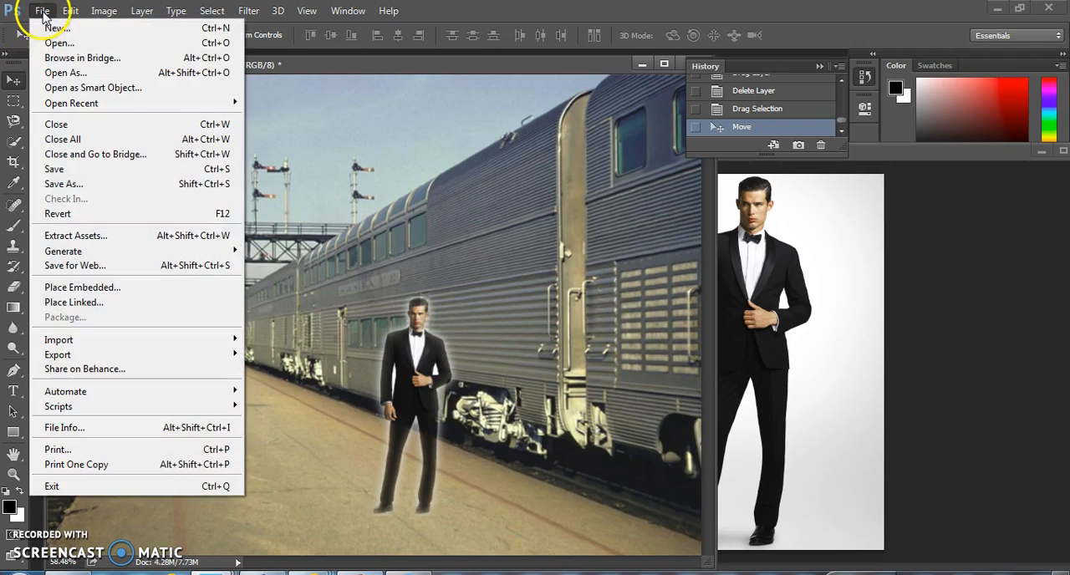
{"action": "left_click", "coordinate": [57, 43]}
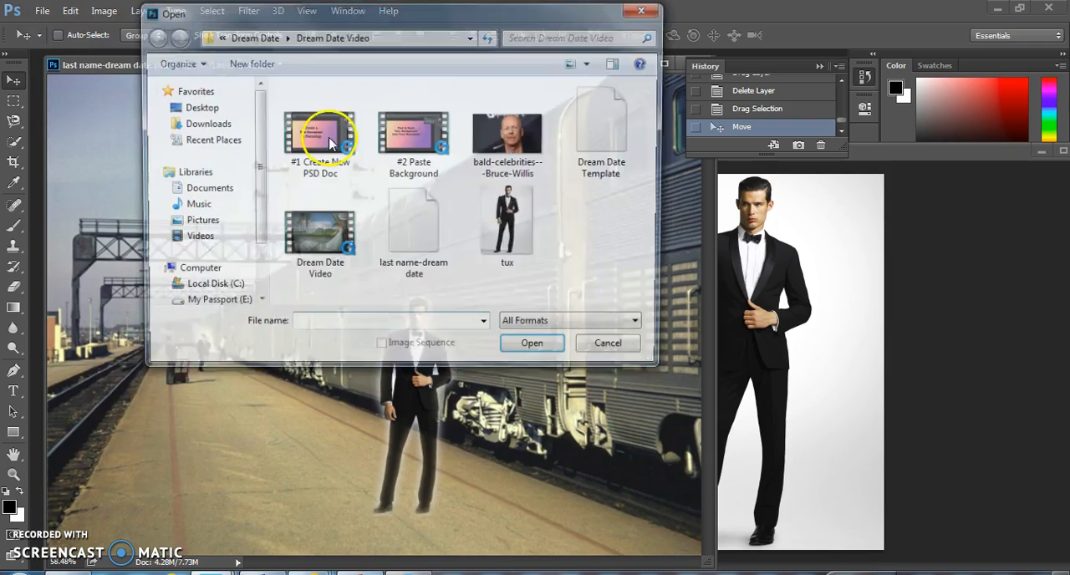
{"action": "double_click", "coordinate": [485, 151]}
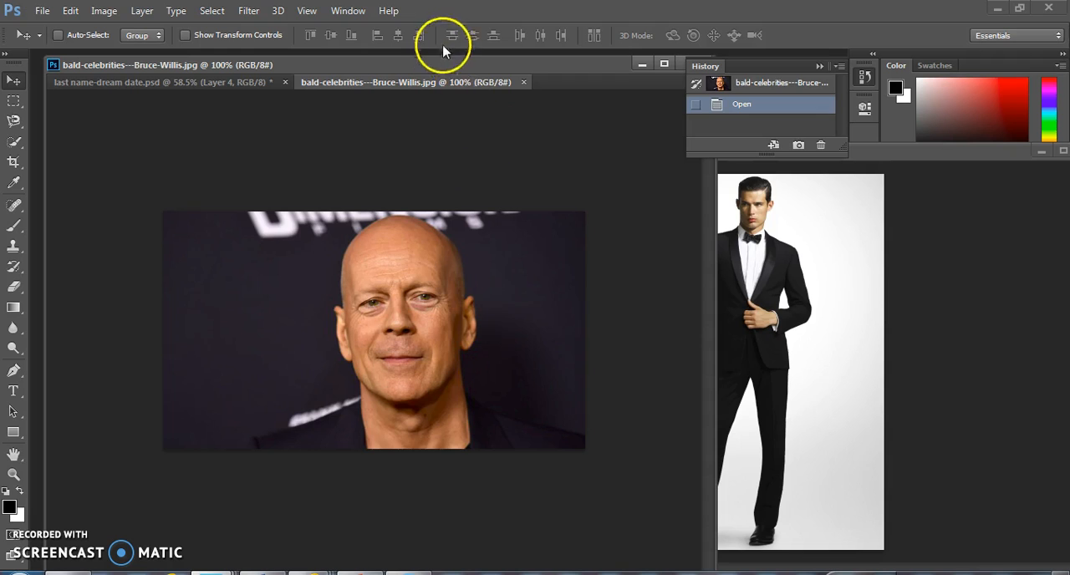
{"action": "left_click_drag", "start_coordinate": [429, 88], "coordinate": [617, 122]}
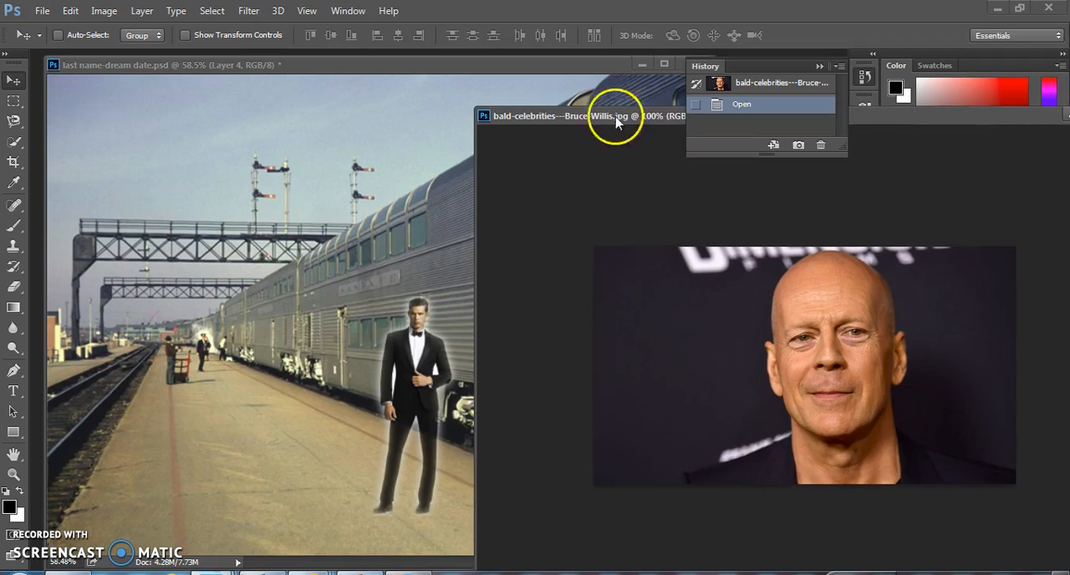
- Select the dark background and jacket on both sides of the bald man's head with the Quick Selection tool in add mode
{"action": "left_click", "coordinate": [20, 142]}
{"action": "left_click", "coordinate": [37, 139]}
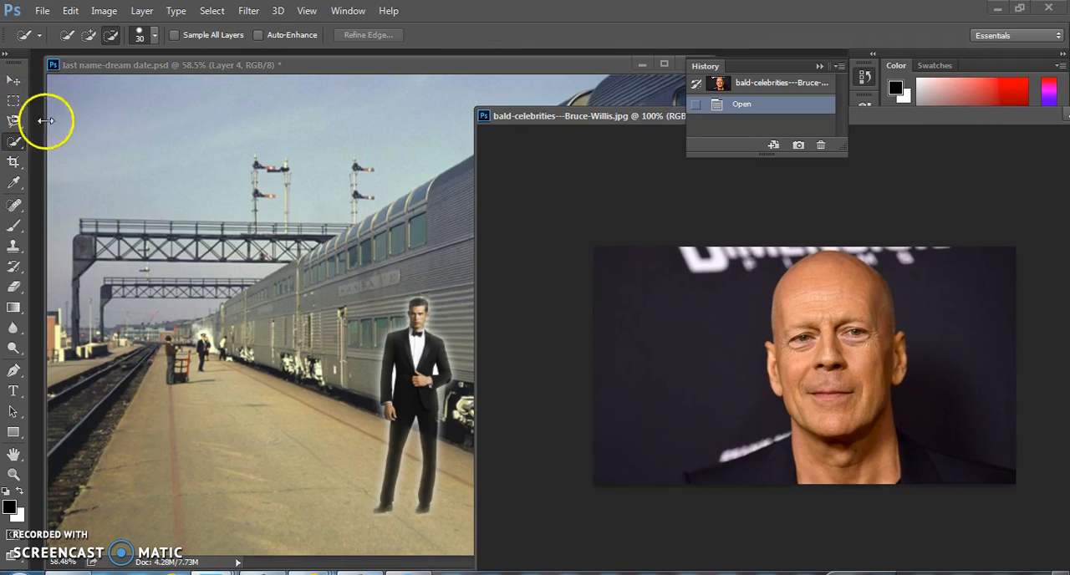
{"action": "left_click", "coordinate": [88, 37]}
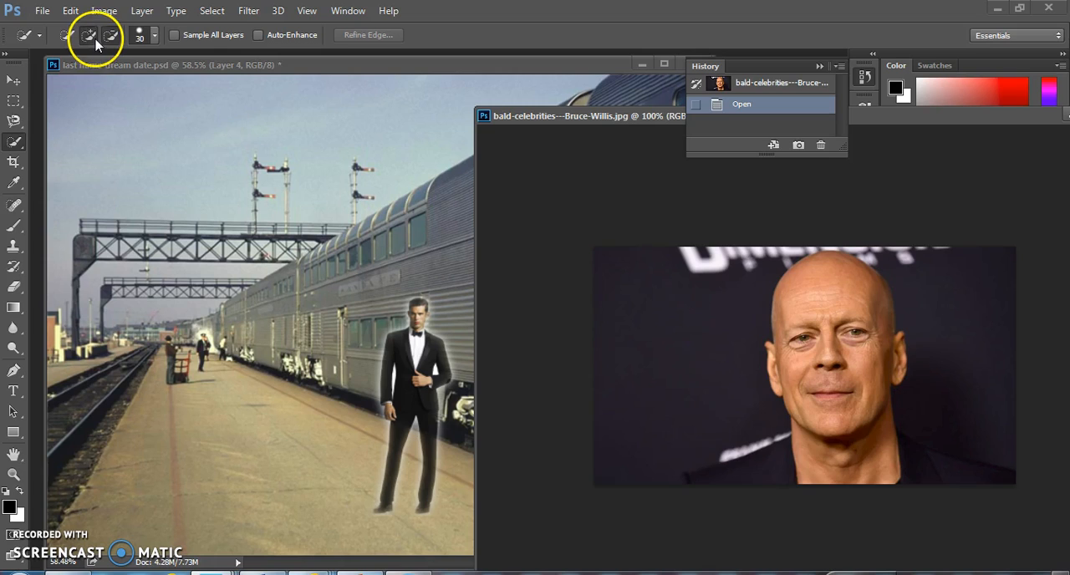
{"action": "left_click_drag", "start_coordinate": [696, 351], "coordinate": [693, 347]}
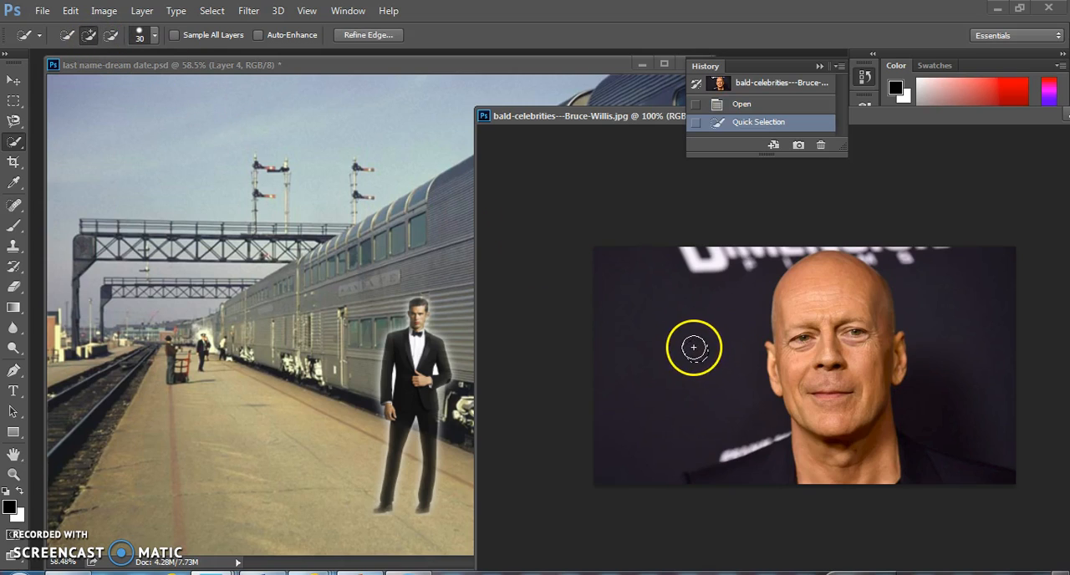
{"action": "left_click", "coordinate": [705, 308]}
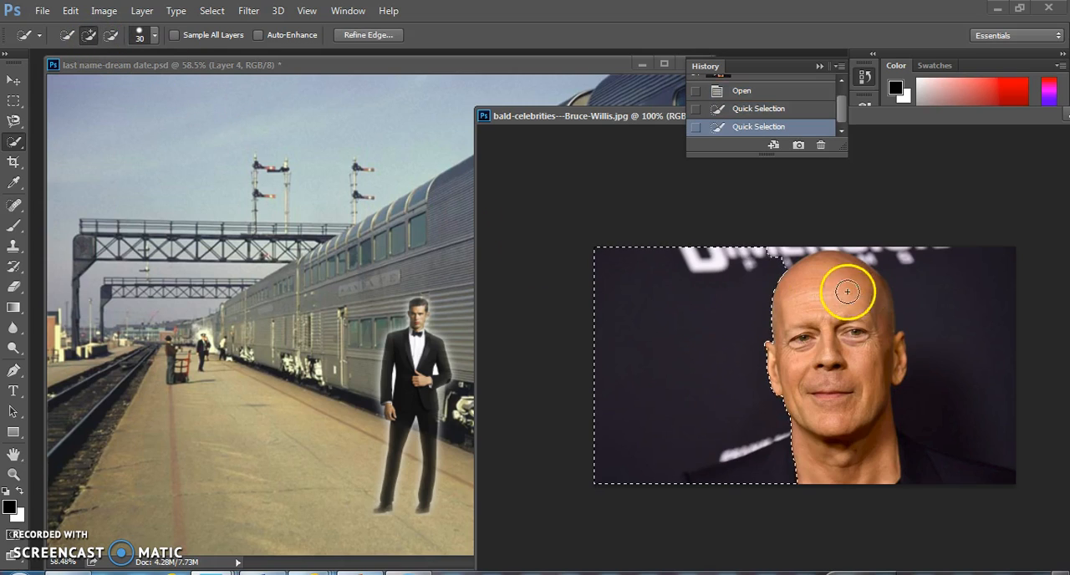
{"action": "left_click", "coordinate": [953, 290]}
{"action": "left_click", "coordinate": [955, 327]}
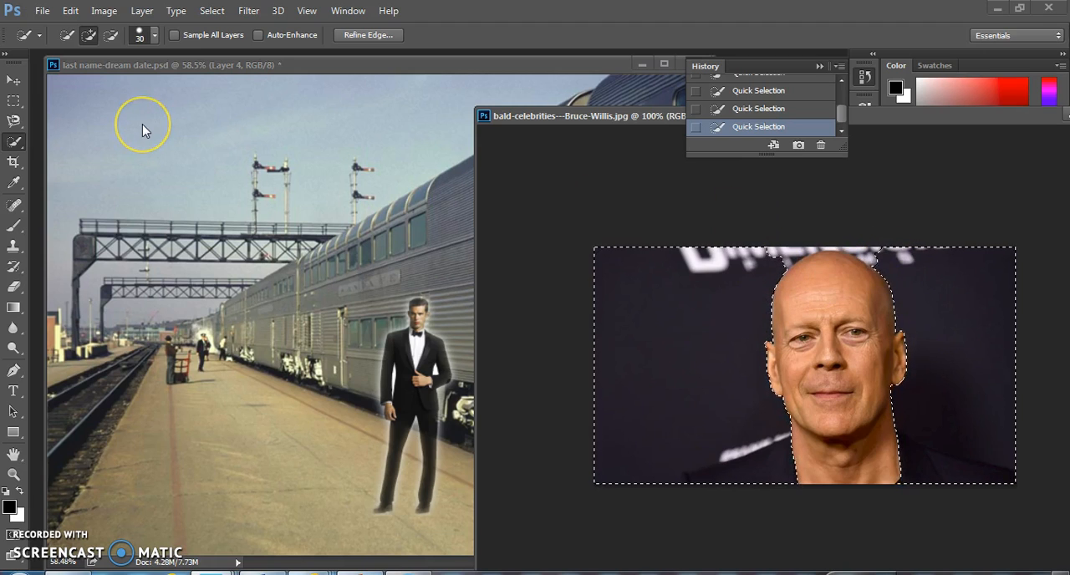
- Invert the selection to select the bald man's head and feather its edge by 4.7 px with Refine Edge
{"action": "left_click", "coordinate": [16, 84]}
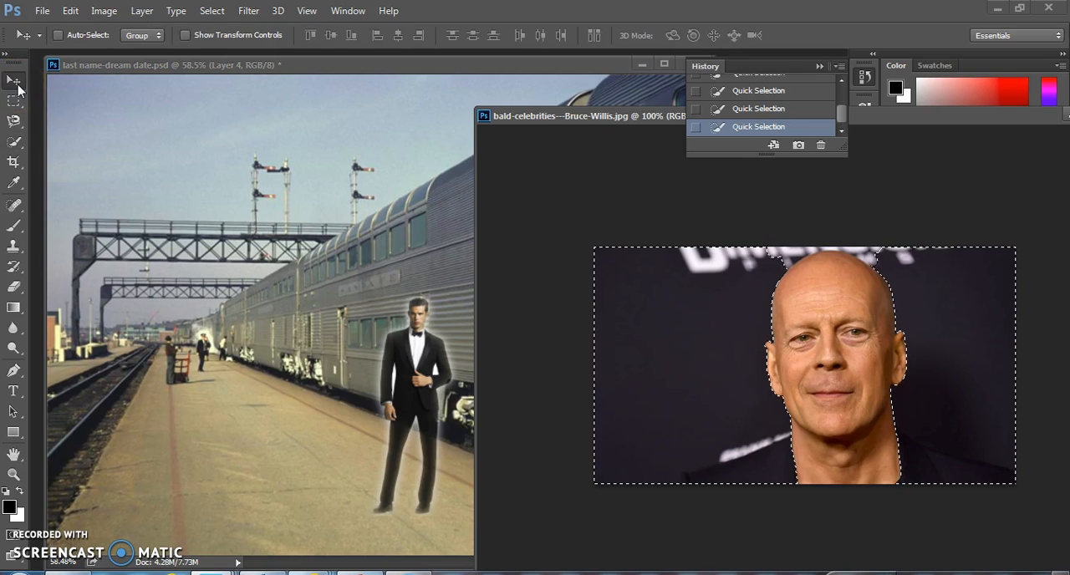
{"action": "left_click", "coordinate": [211, 11]}
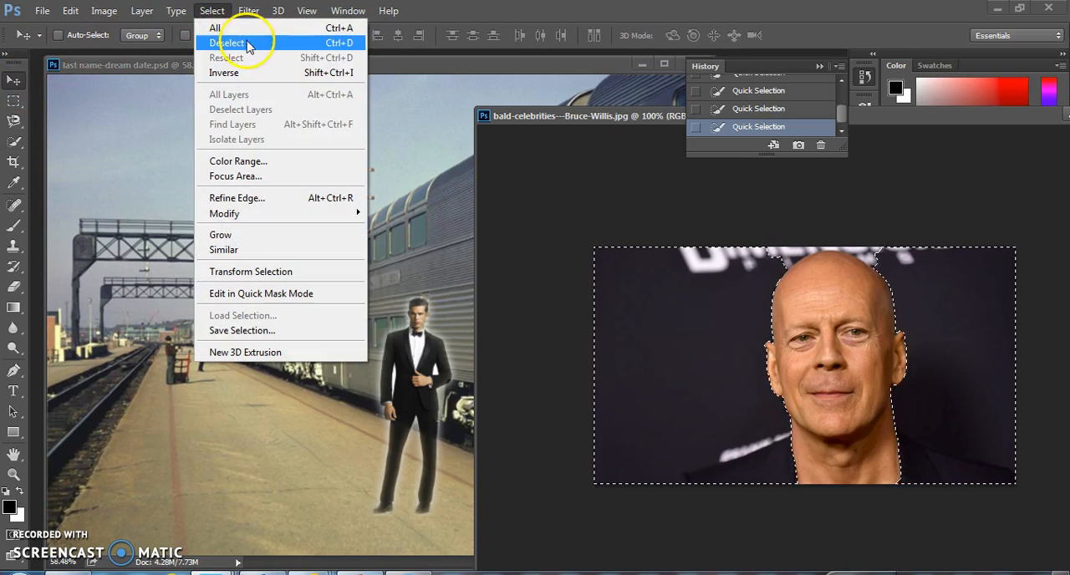
{"action": "left_click", "coordinate": [256, 84]}
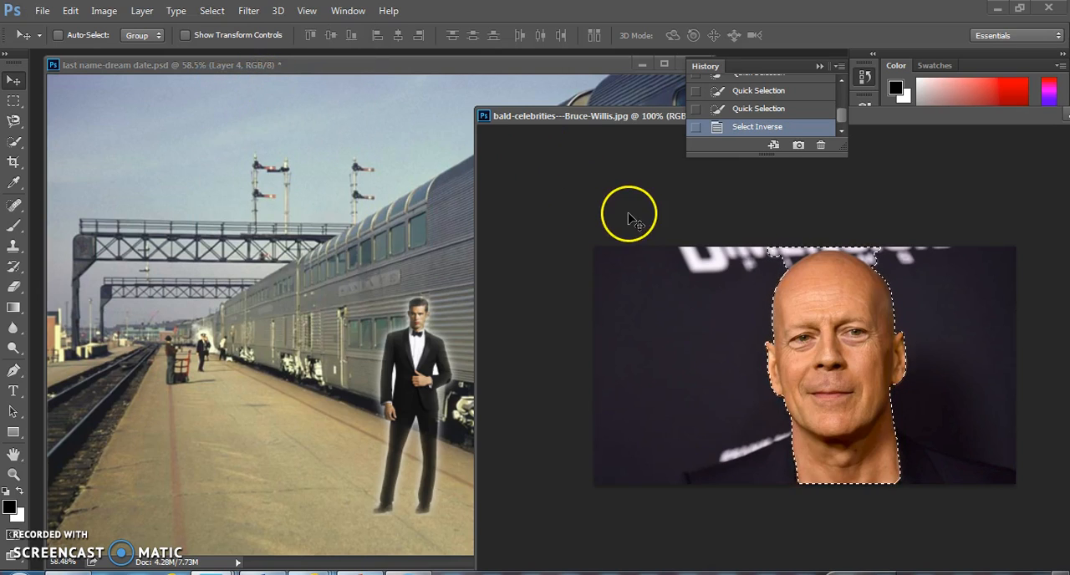
{"action": "left_click", "coordinate": [214, 13]}
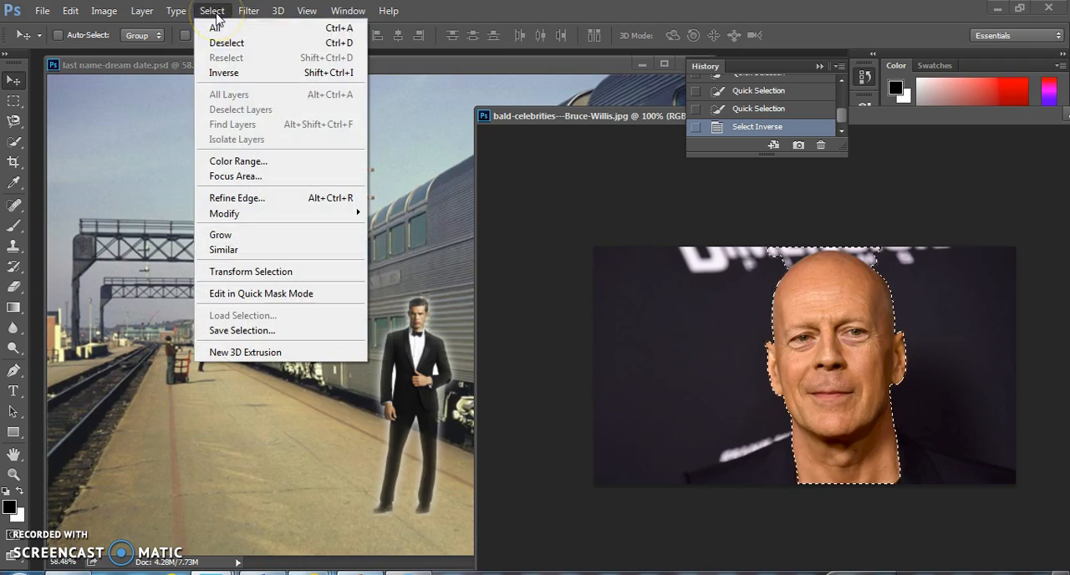
{"action": "left_click", "coordinate": [270, 203]}
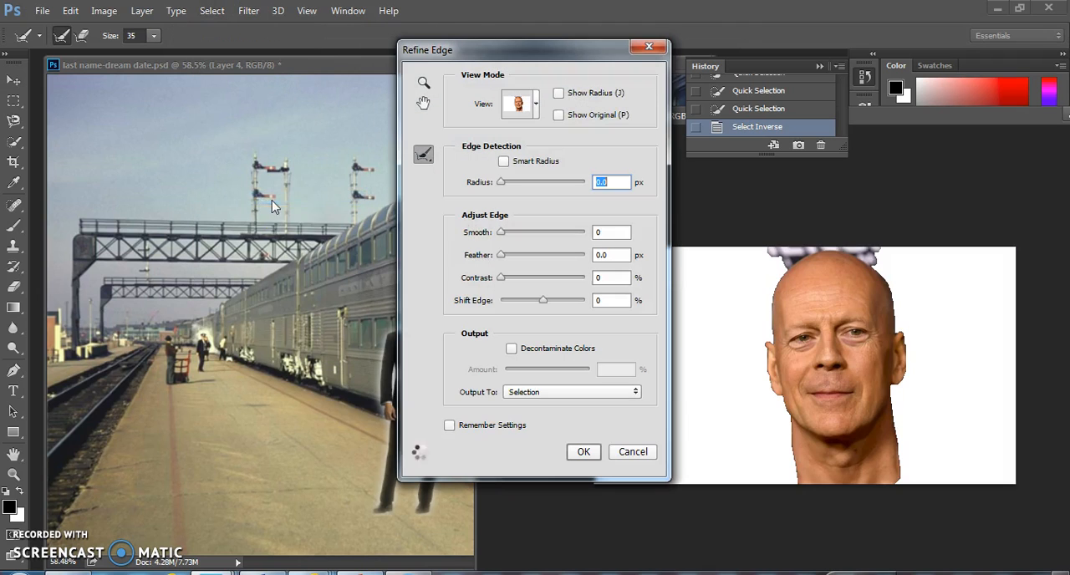
{"action": "left_click", "coordinate": [521, 255]}
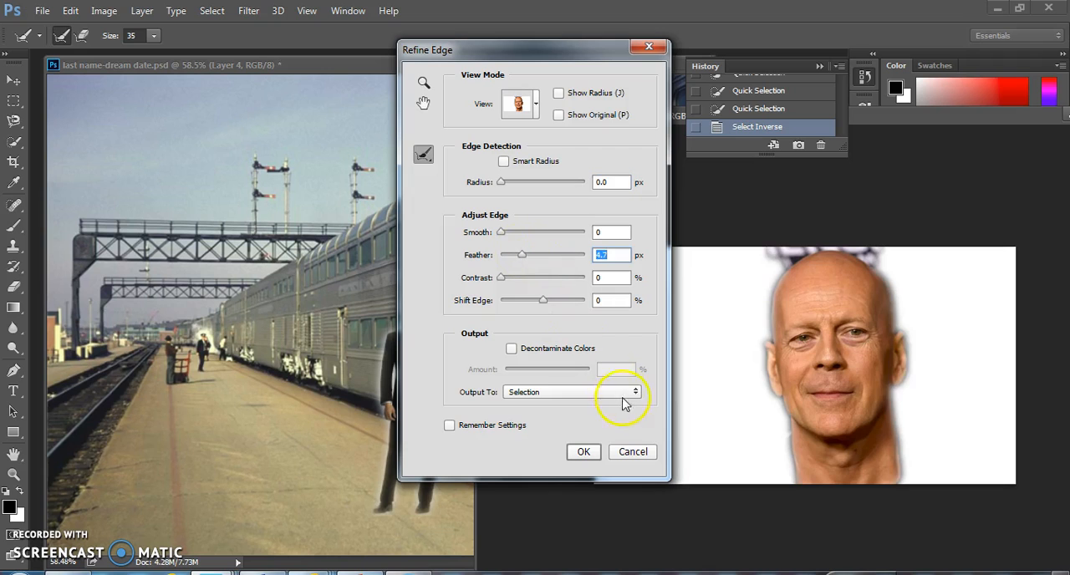
{"action": "left_click", "coordinate": [585, 451]}
- Move the selected head into the train station document, above the man in the tuxedo
{"action": "key", "text": "v"}
{"action": "left_click_drag", "start_coordinate": [842, 328], "coordinate": [351, 240]}
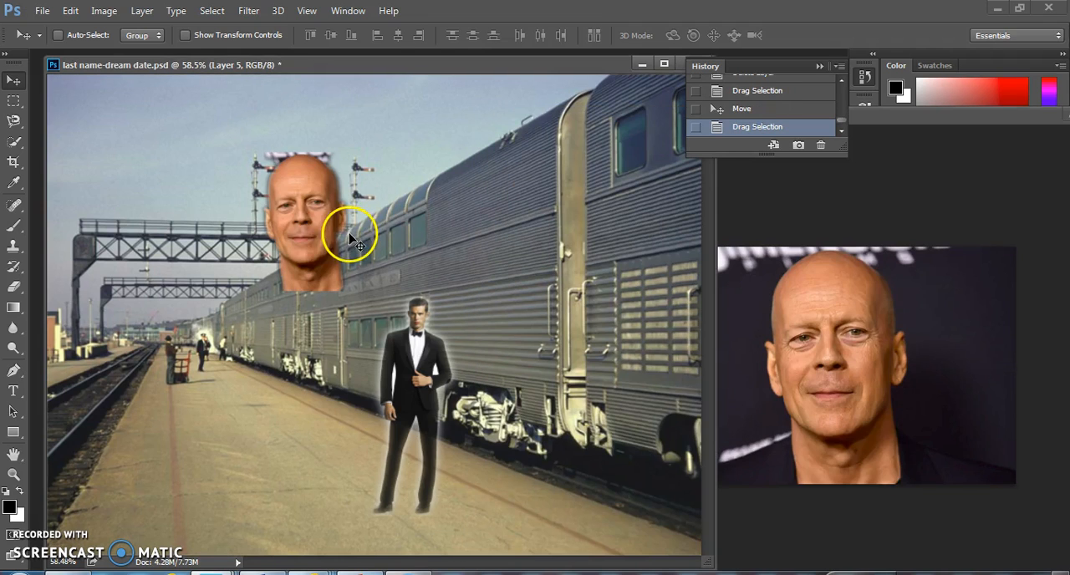